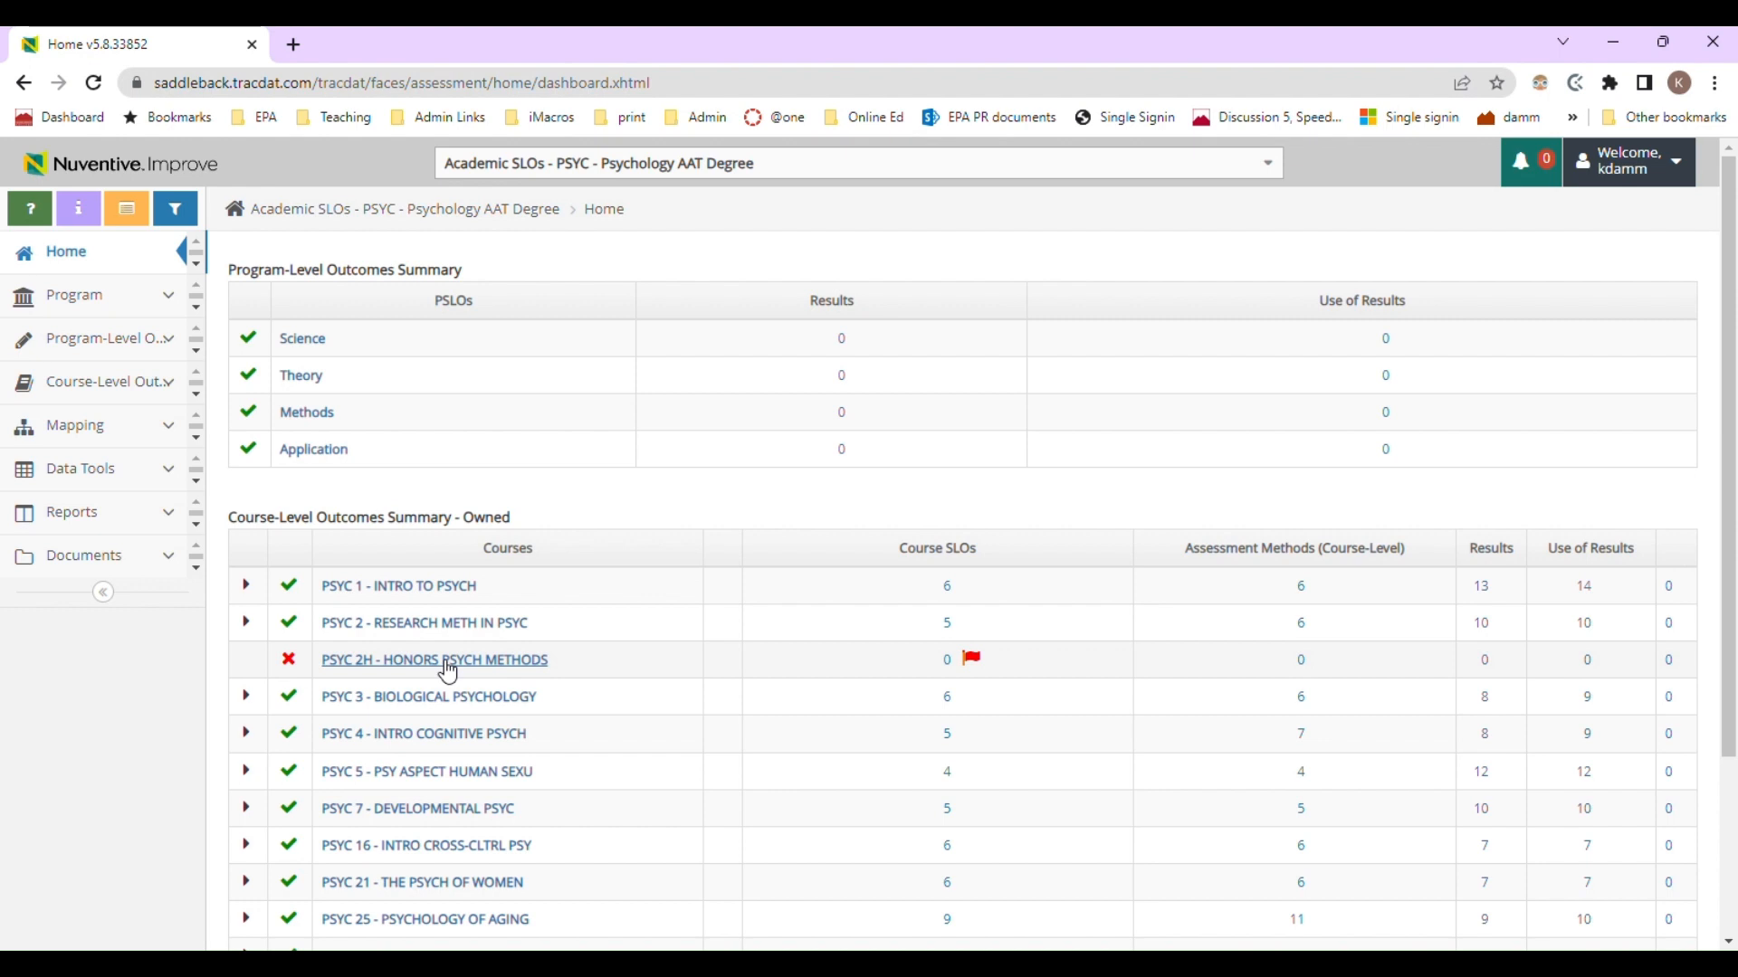
Start a new course SLO for PSYC 2H - Honors Psych Methods and name it "Statistics".
left_click(445, 666)
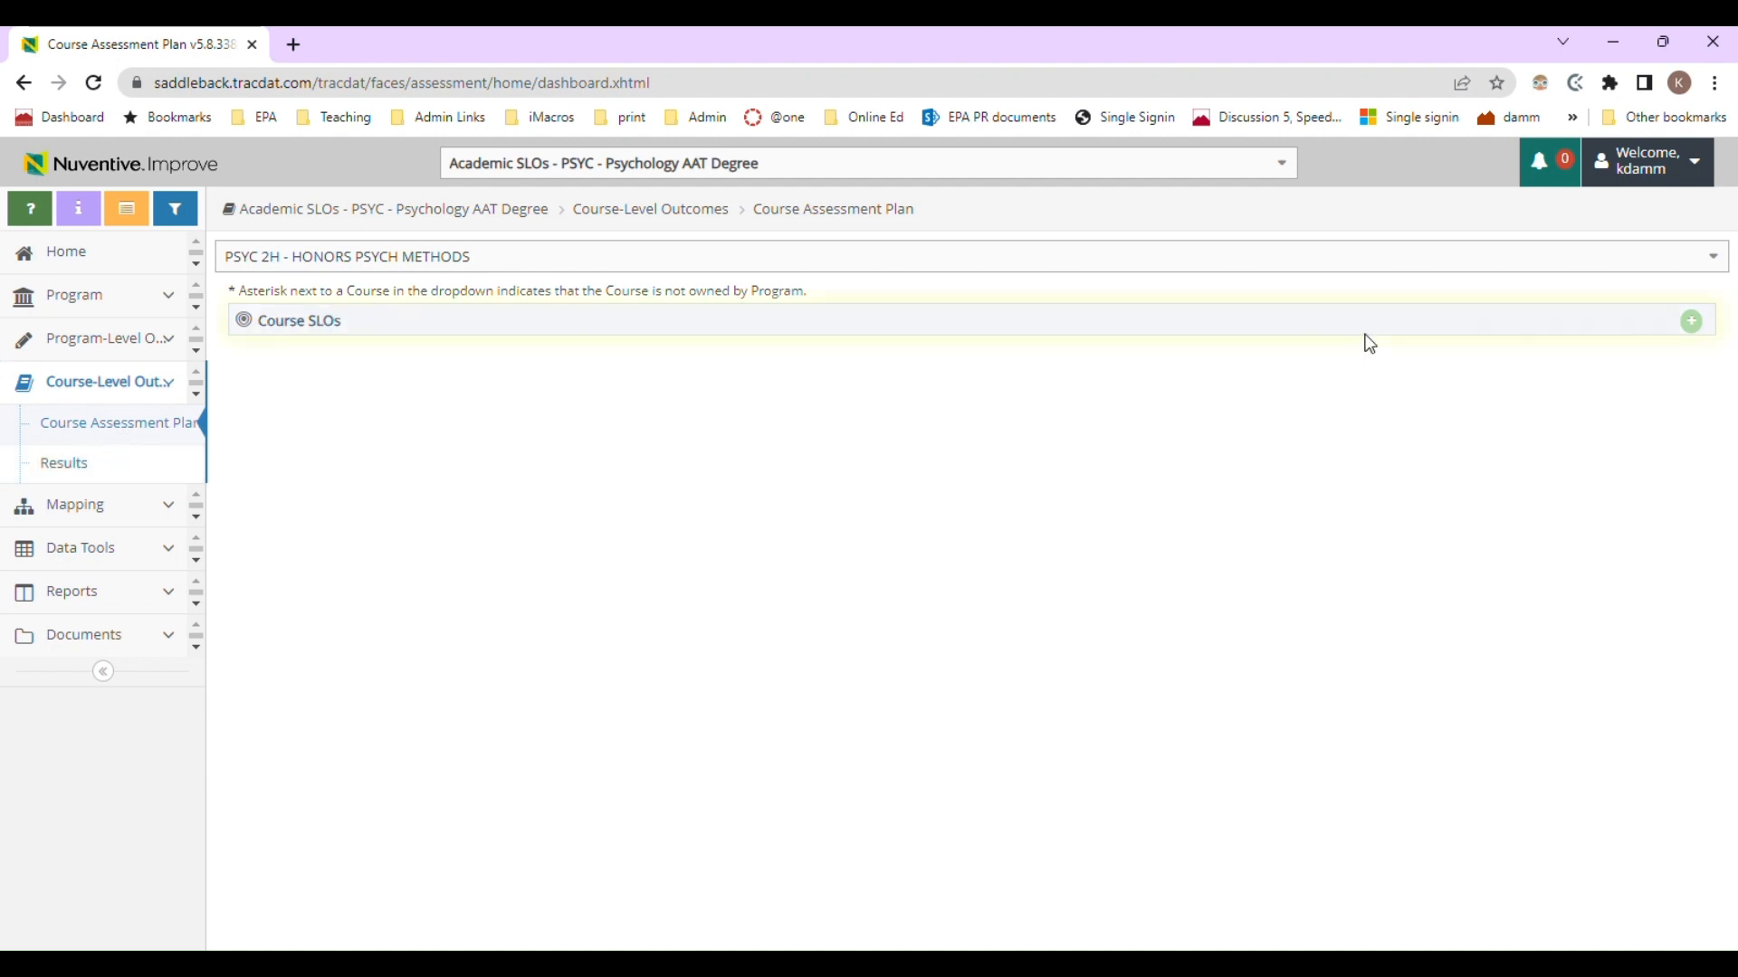
left_click(1691, 328)
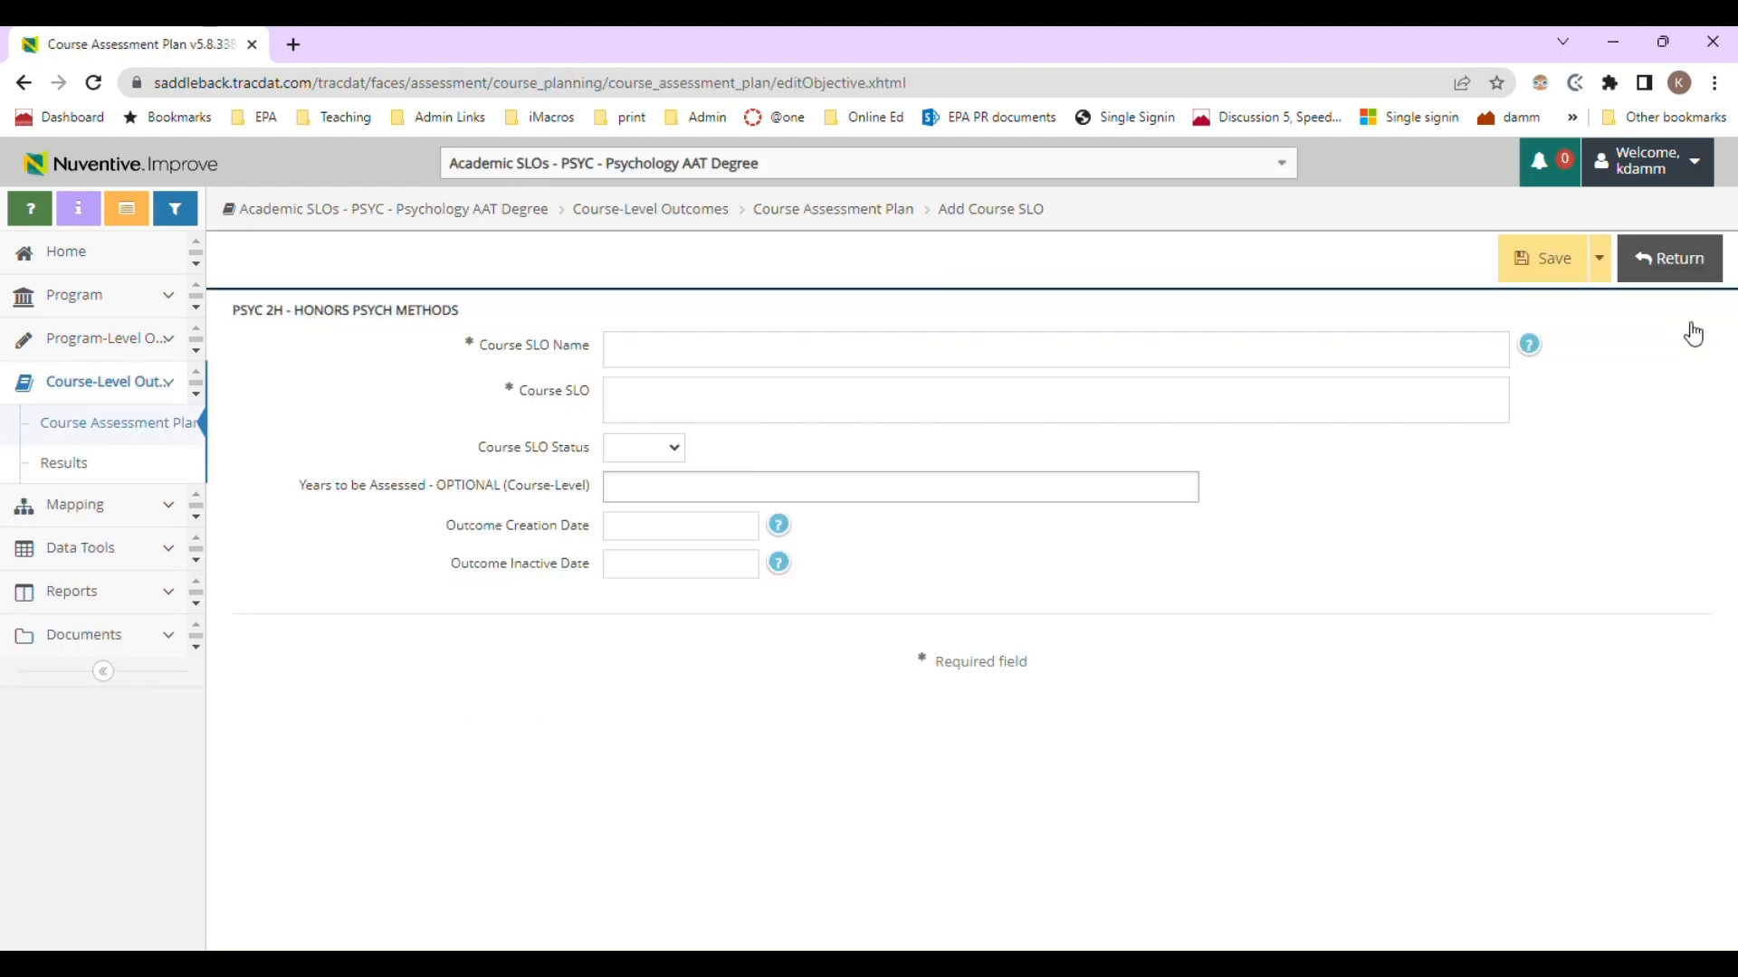
left_click(1048, 360)
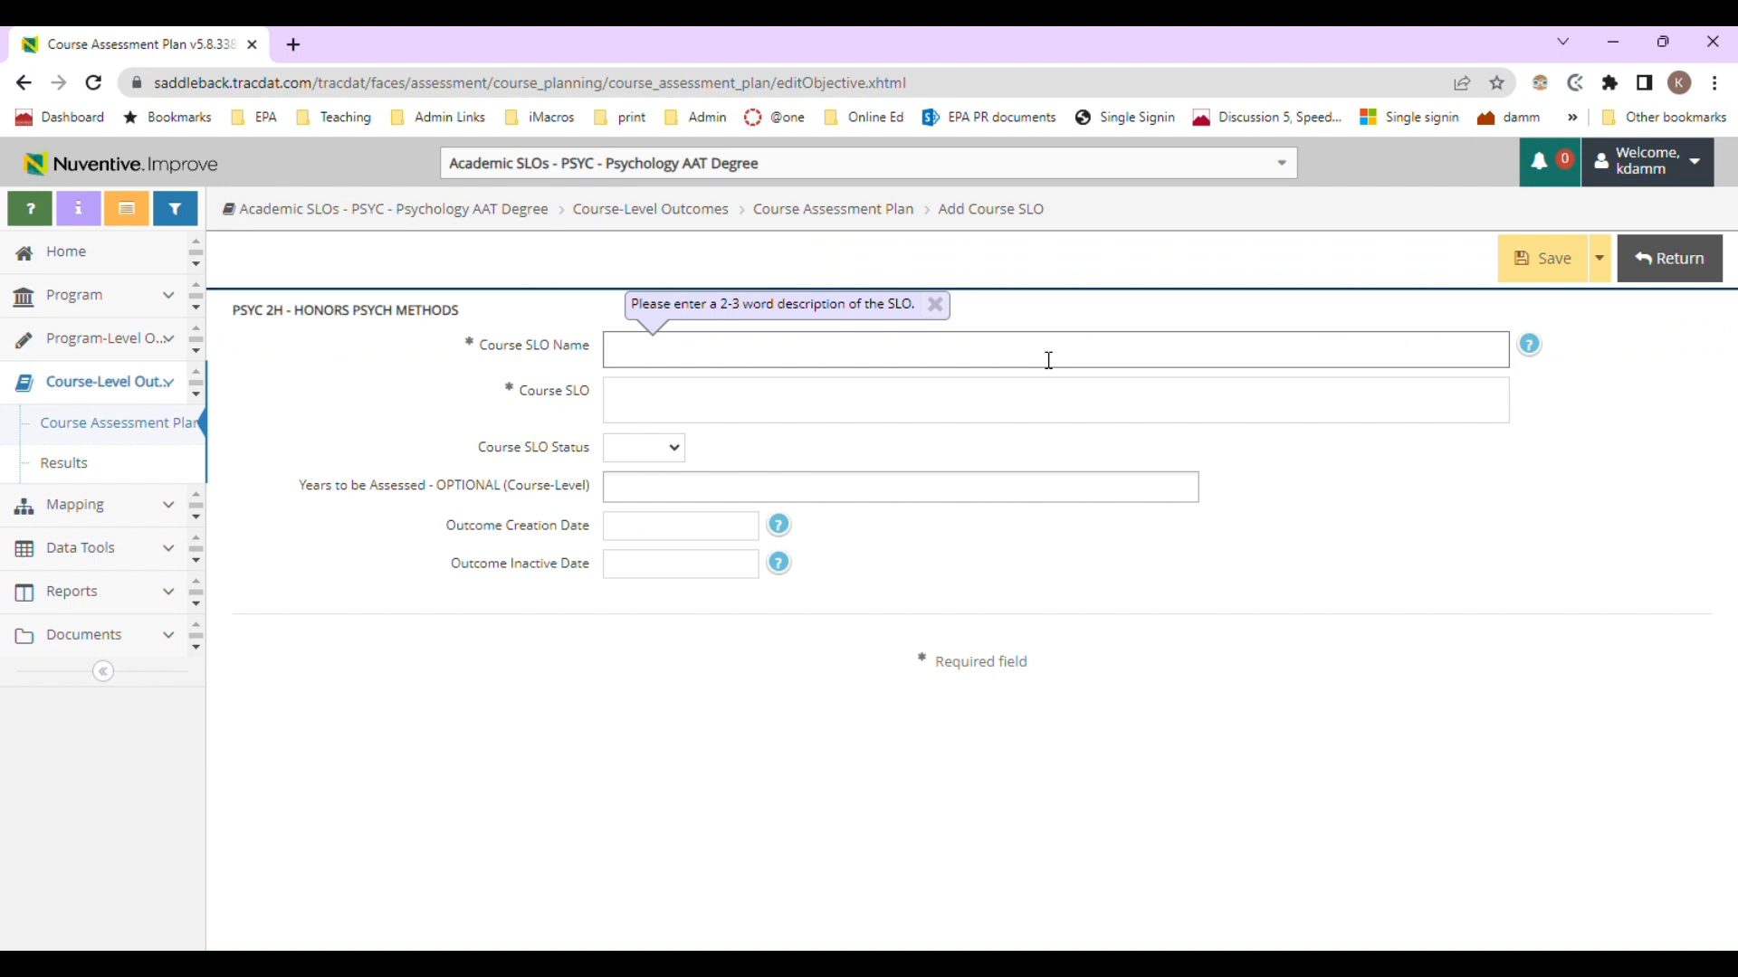
type("Wonderfl")
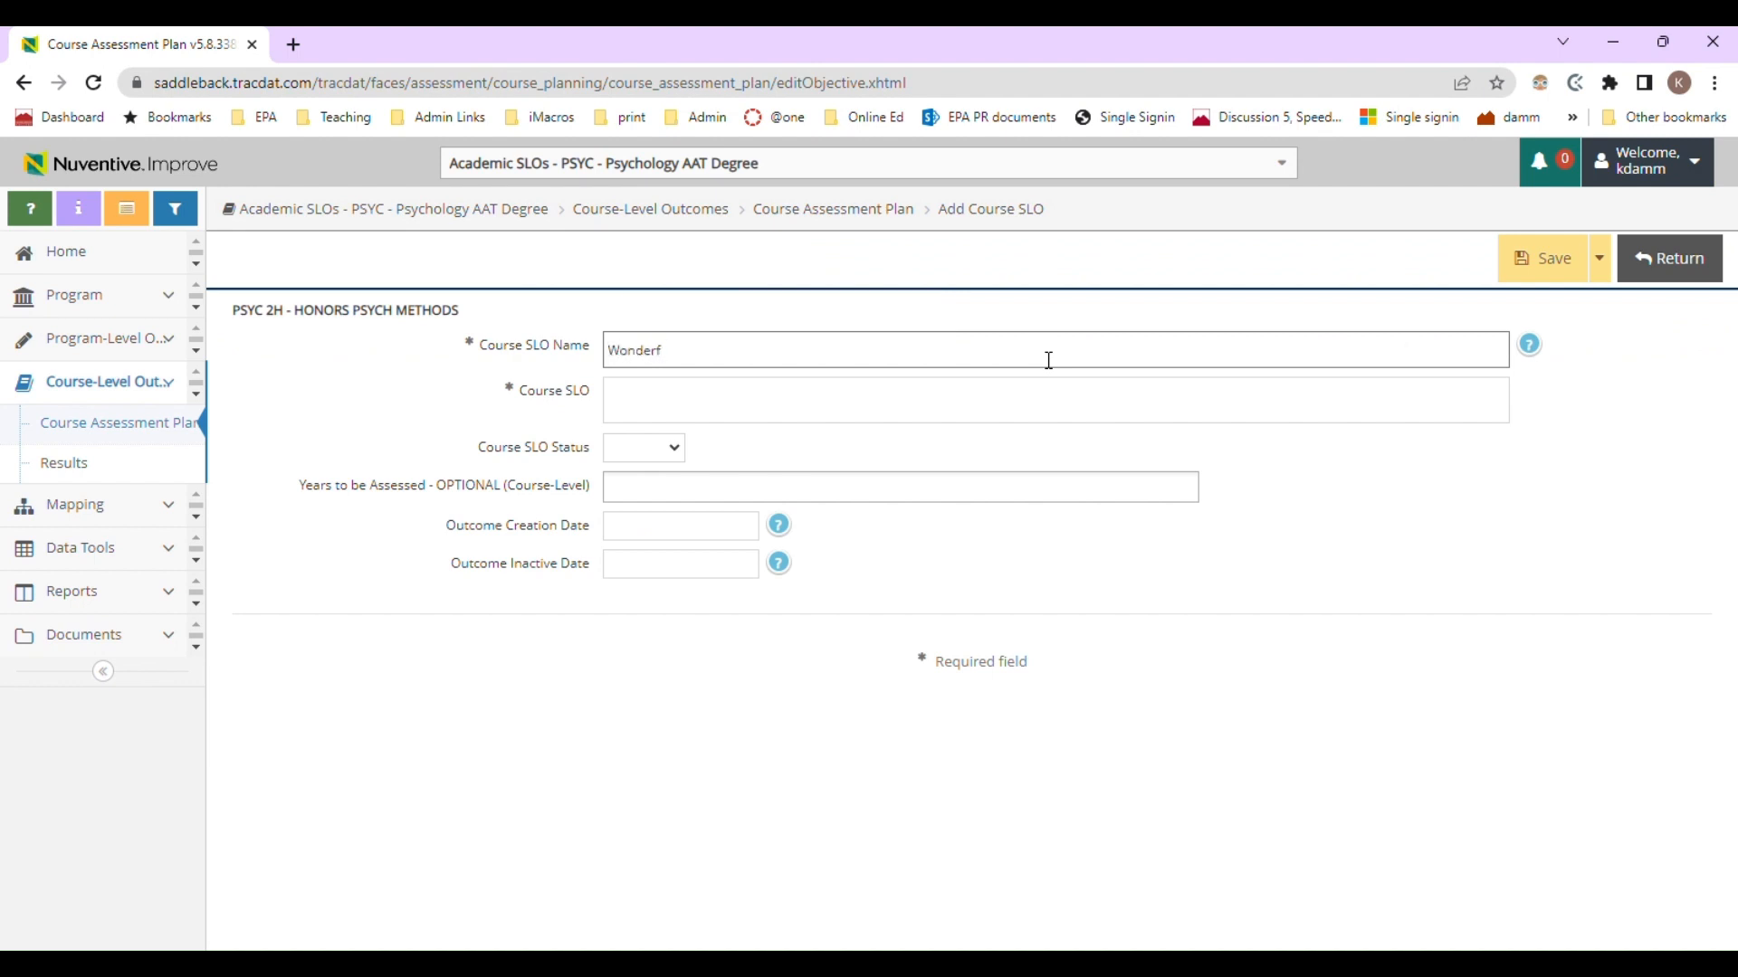
key("BackSpace")
key("BackSpace")
key("BackSpace")
key("BackSpace")
key("BackSpace")
key("BackSpace")
key("BackSpace")
type("Statistics")
Enter "Students will be able to identify proper statisitcal methodology" as the Course SLO text.
left_click(797, 421)
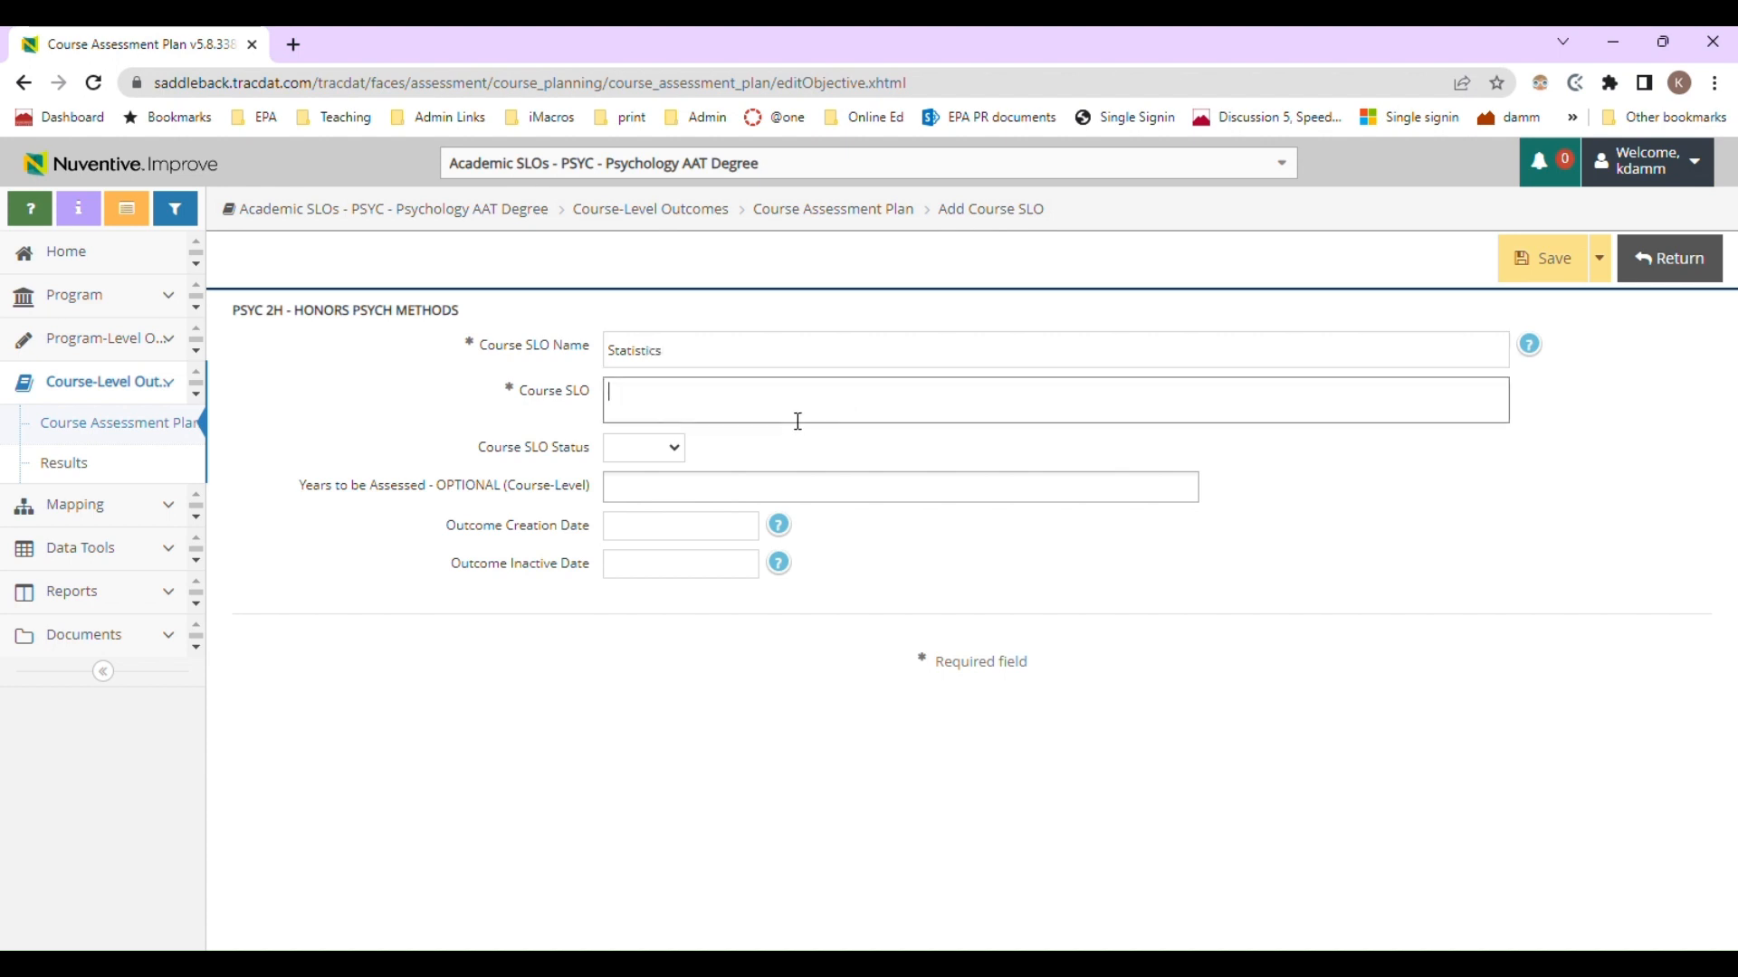
type("Students will be able to identify proper stat")
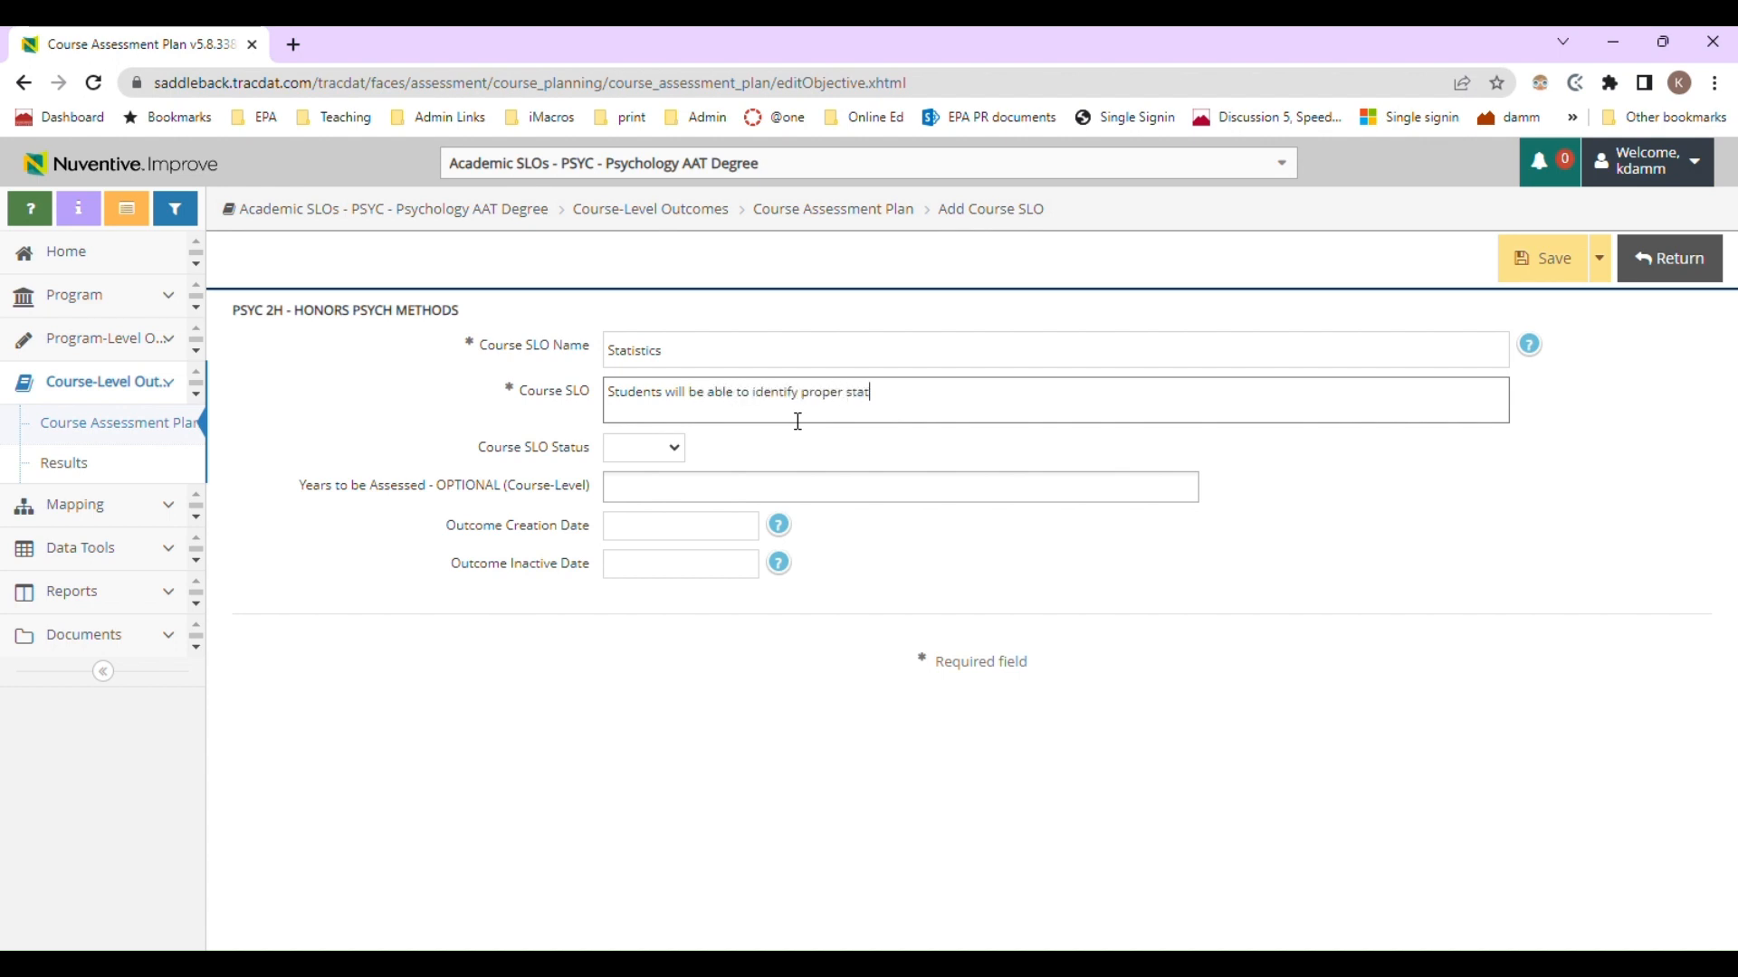
type("isitcal metholo")
key("BackSpace")
type("dology")
Set the Statistics SLO's status to Active, save it and return to the course assessment plan.
left_click(681, 458)
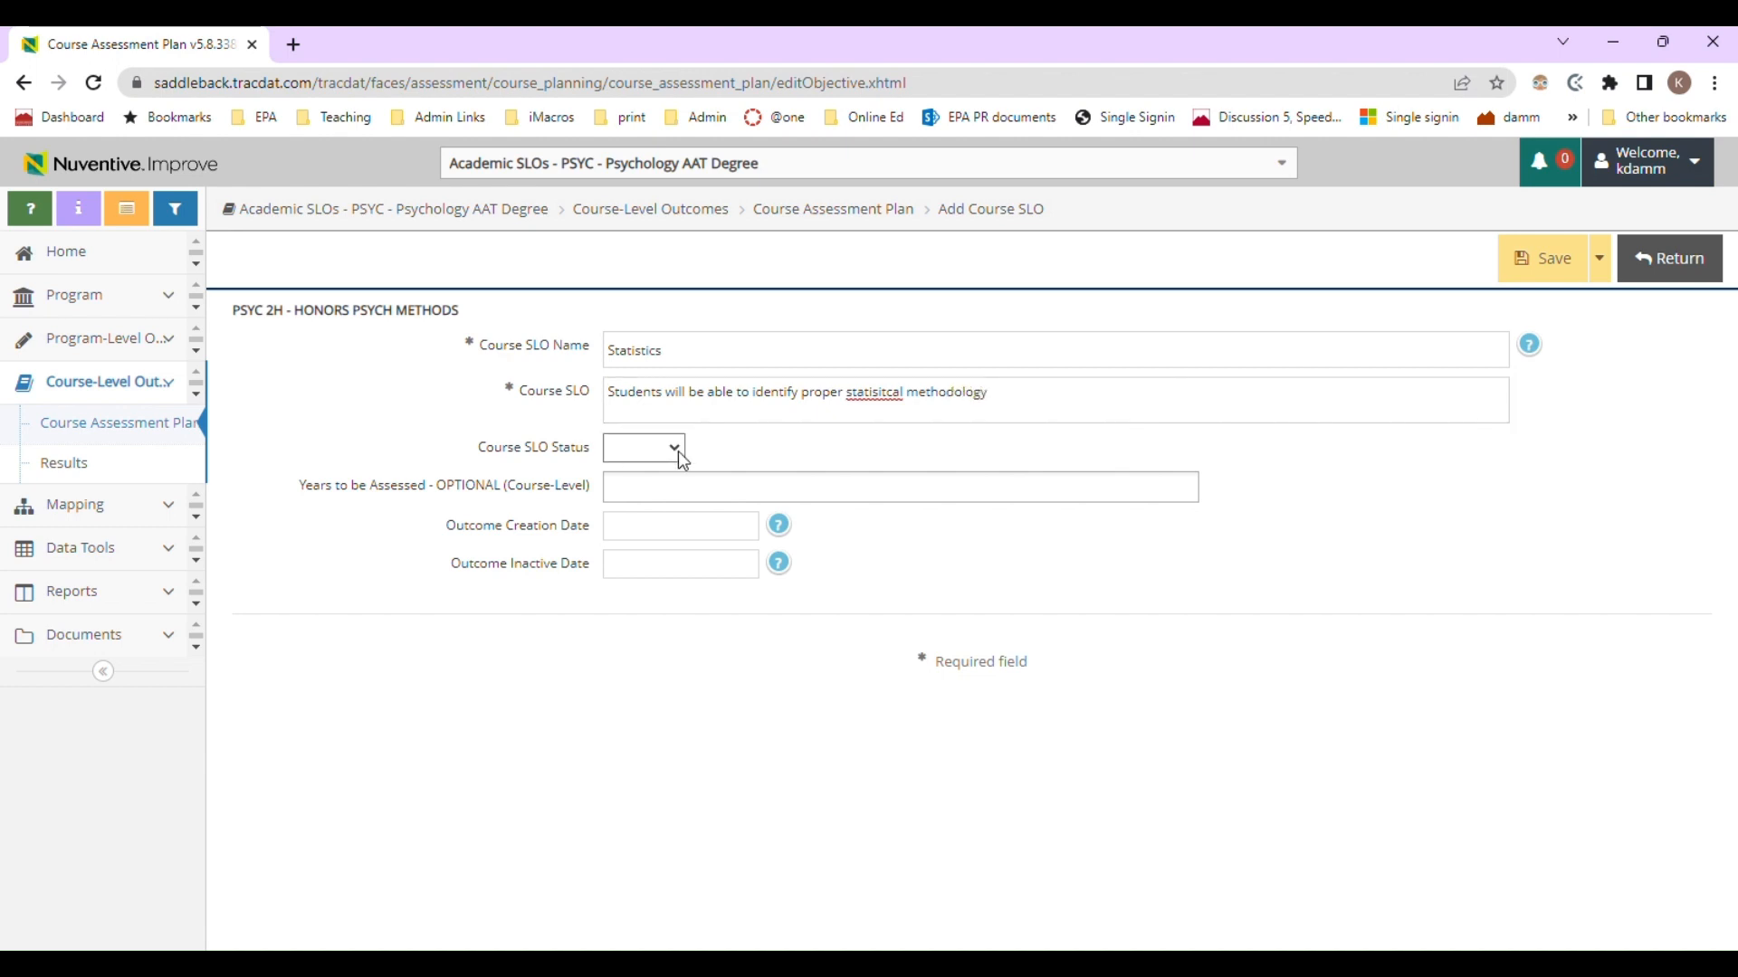
left_click(644, 491)
left_click(1542, 262)
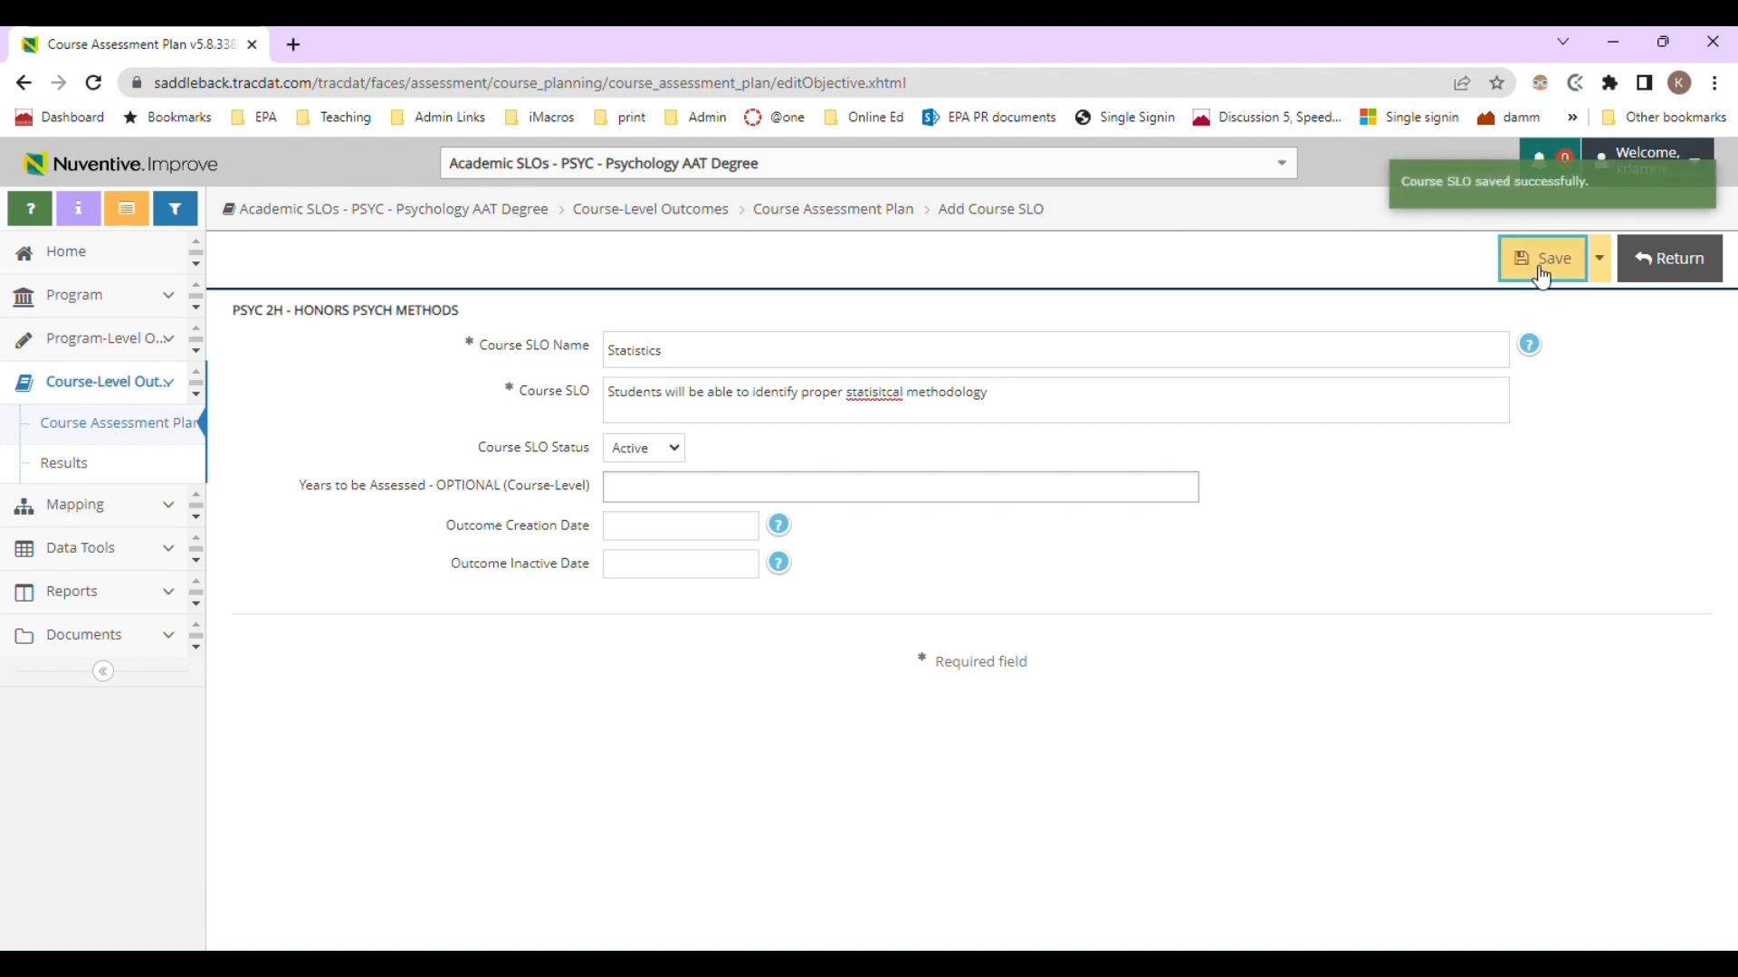
left_click(1674, 263)
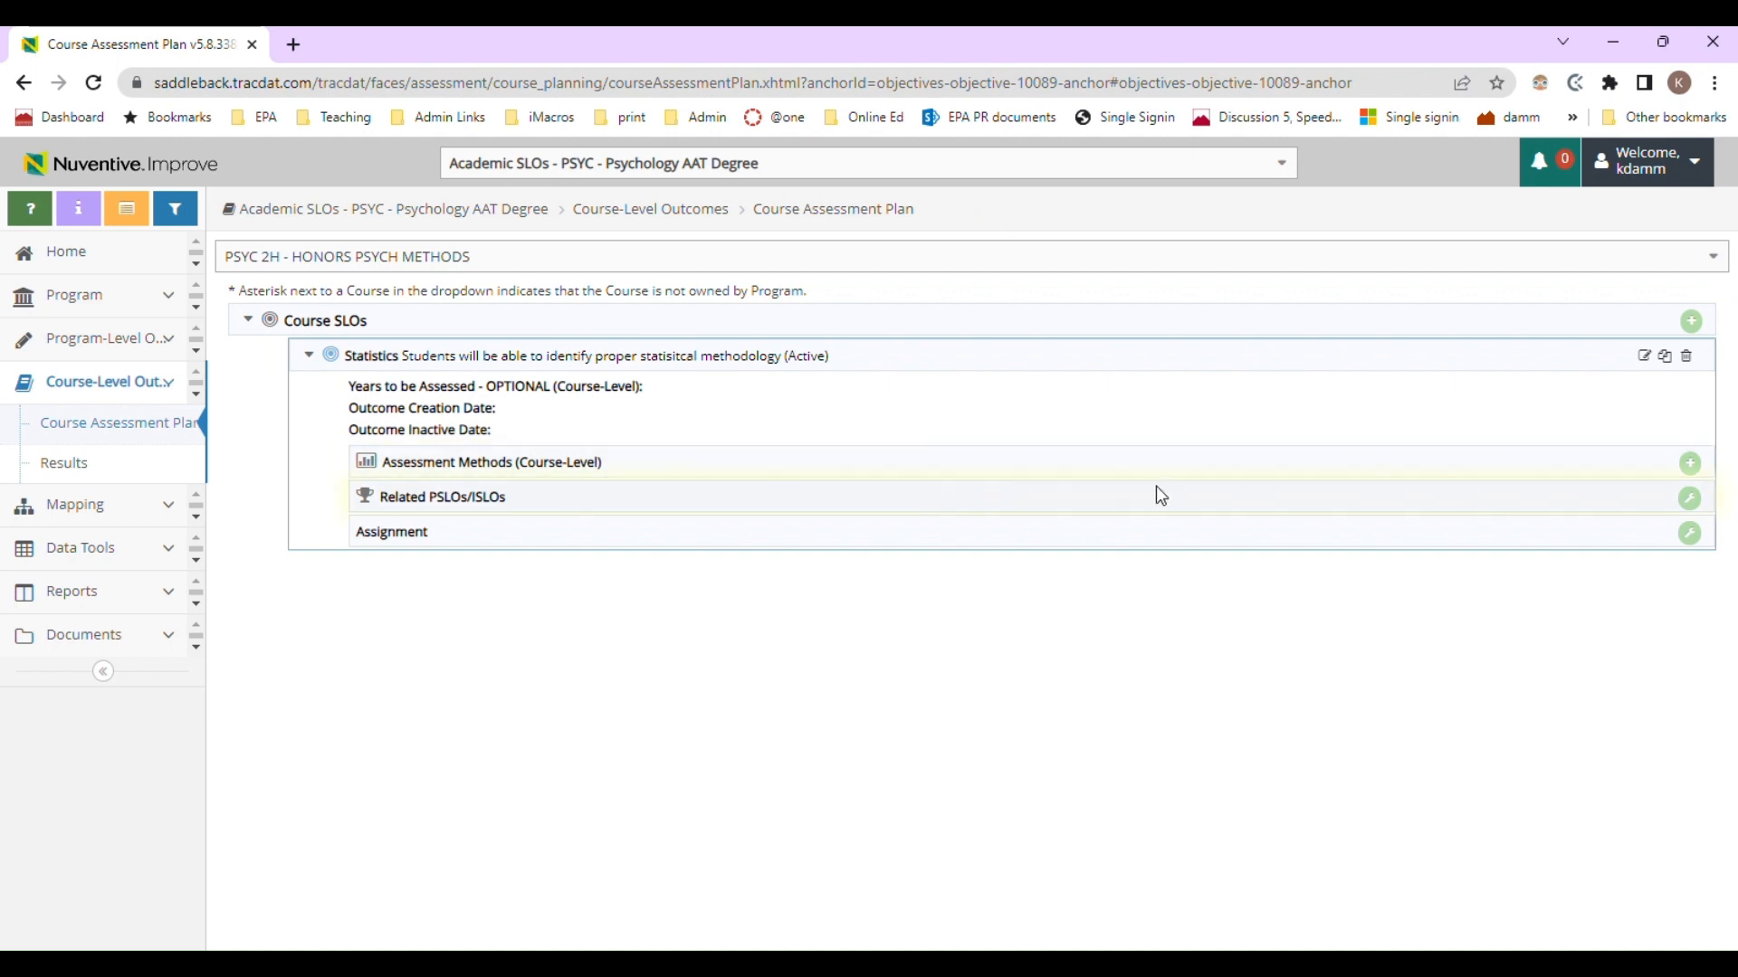
Add a course-level assessment method to the Statistics SLO with the type Demonstration/Presentation.
left_click(1689, 464)
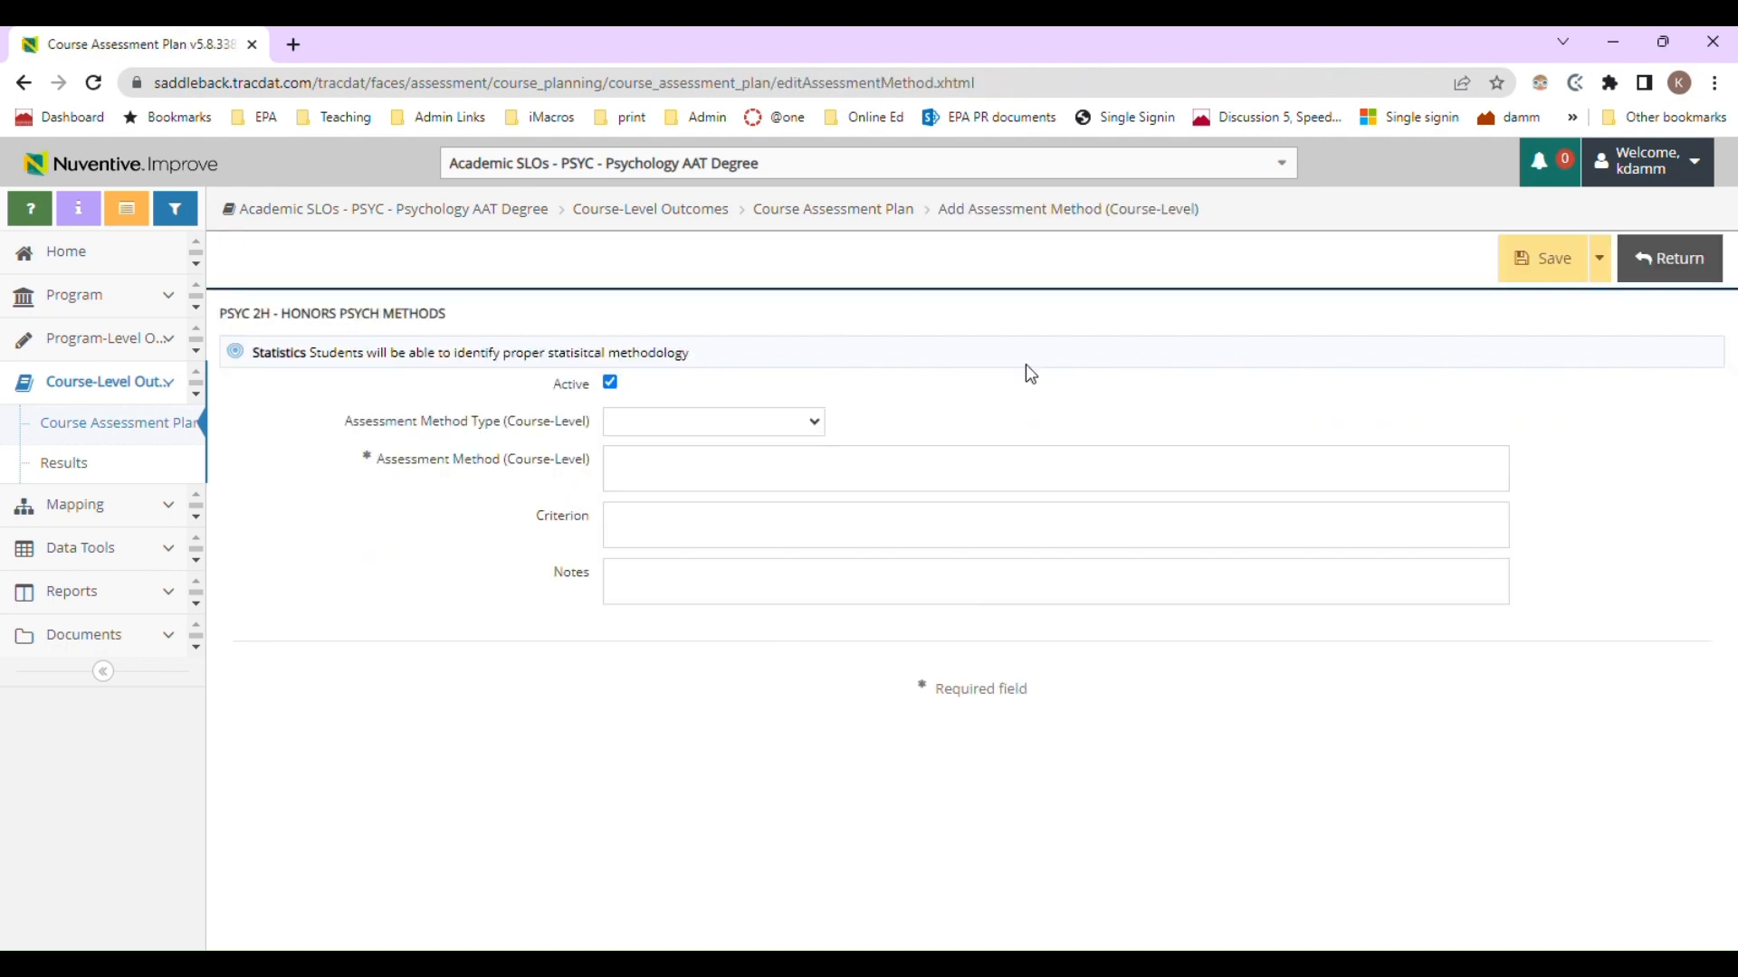
left_click(763, 422)
left_click(753, 422)
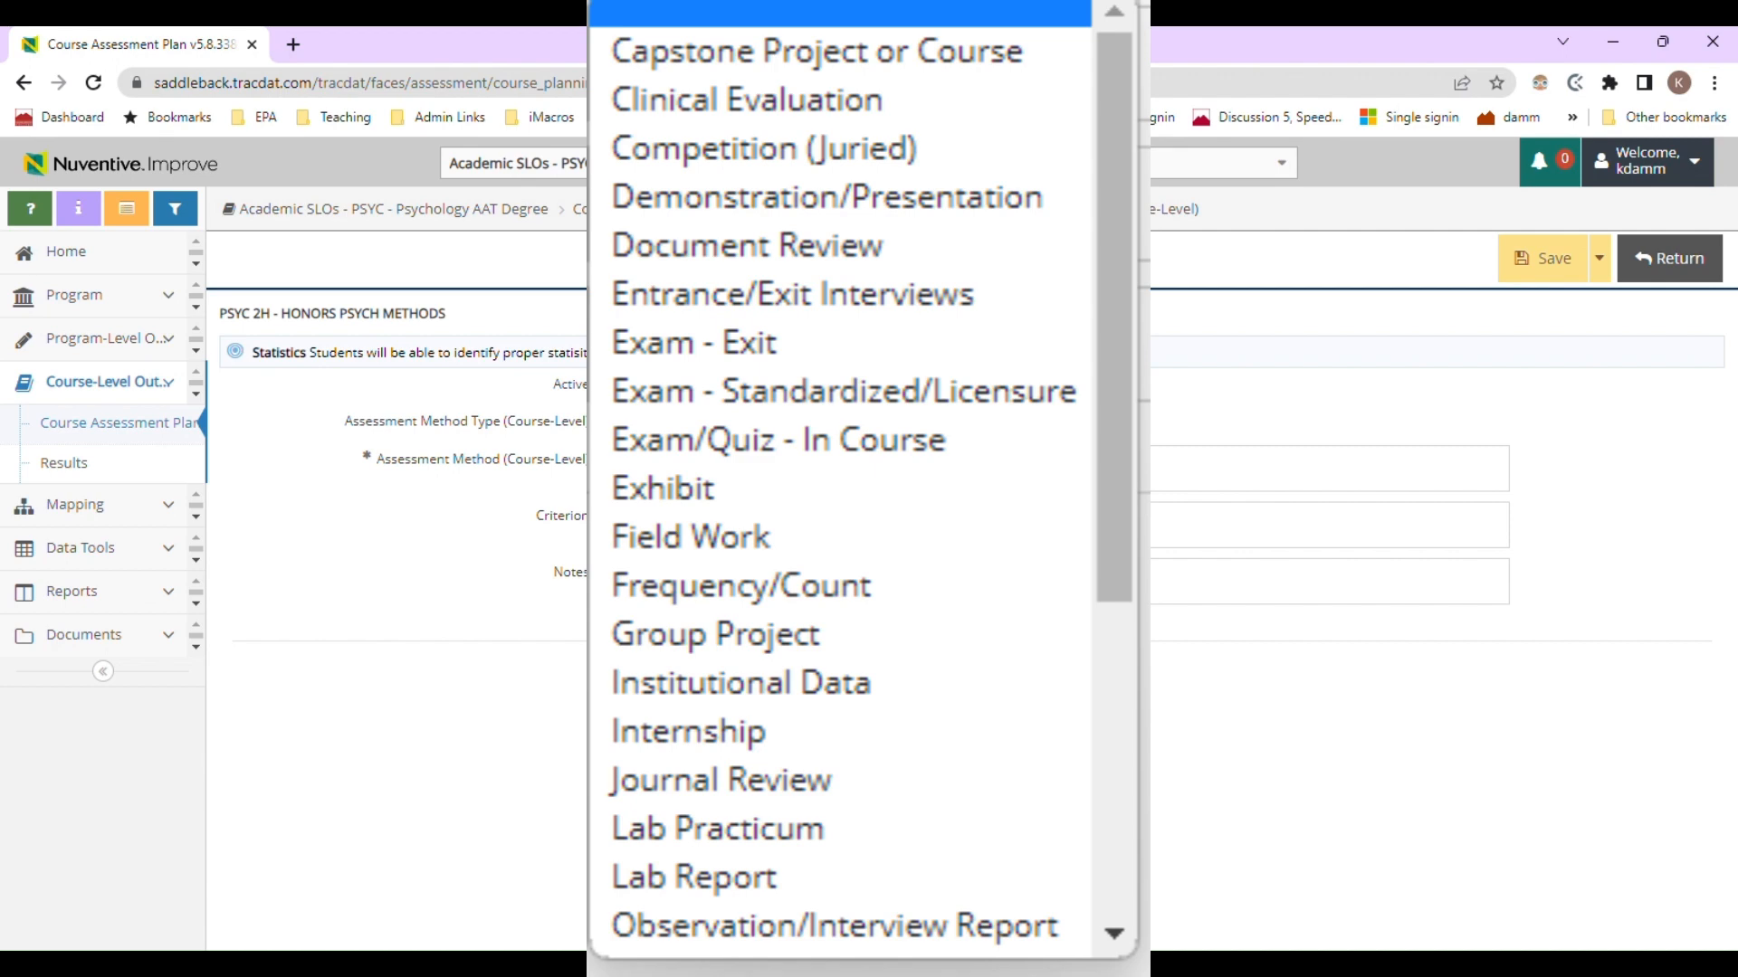
scroll(842, 489, "down", 5)
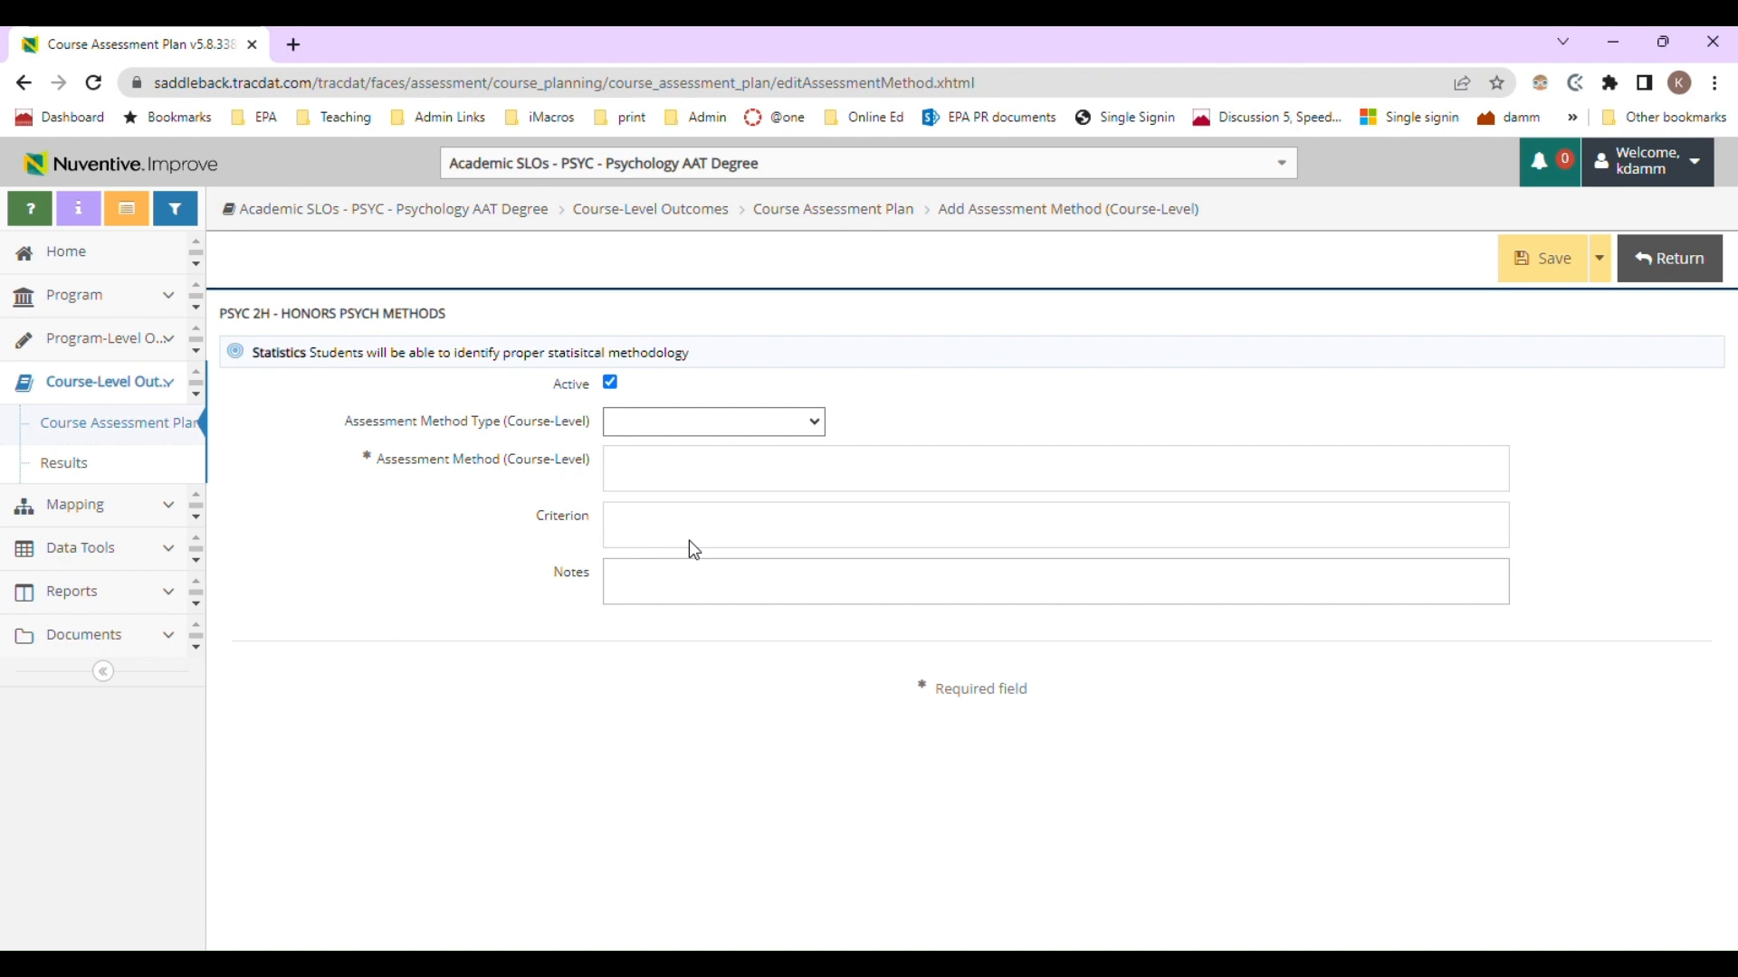
left_click(721, 453)
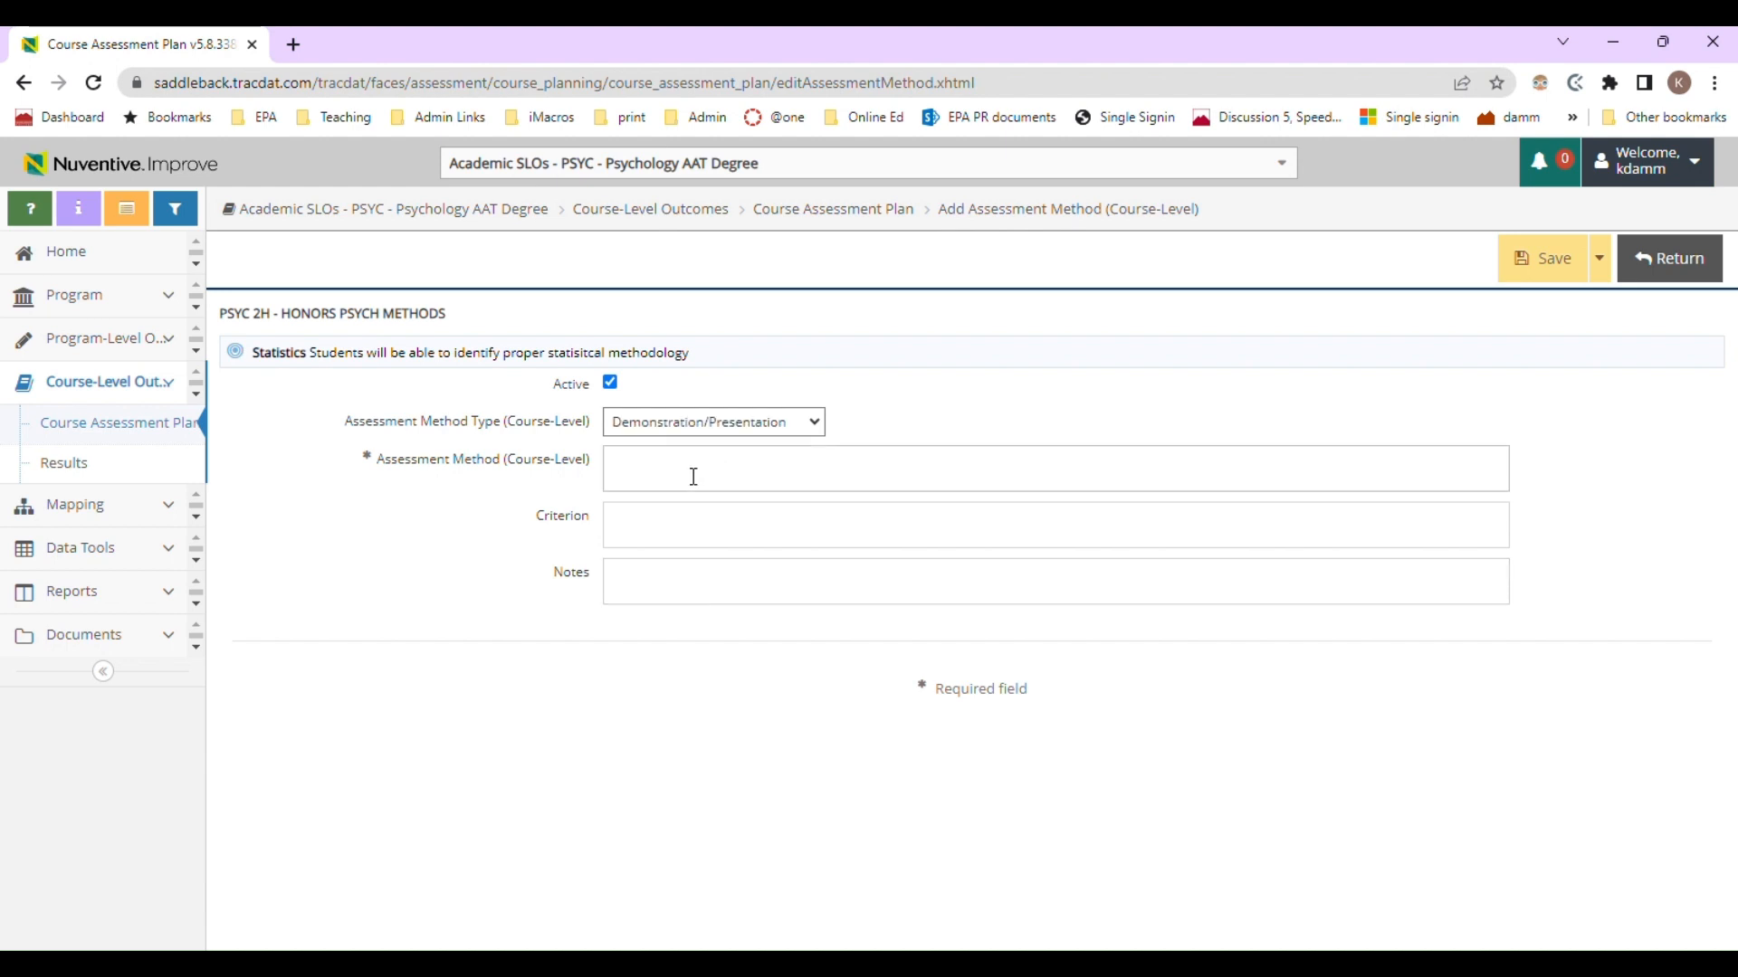
Enter "lfslkdfjsdsdf" as the assessment method and "sdfsds" as the criterion, save and return to the assessment plan.
left_click(693, 477)
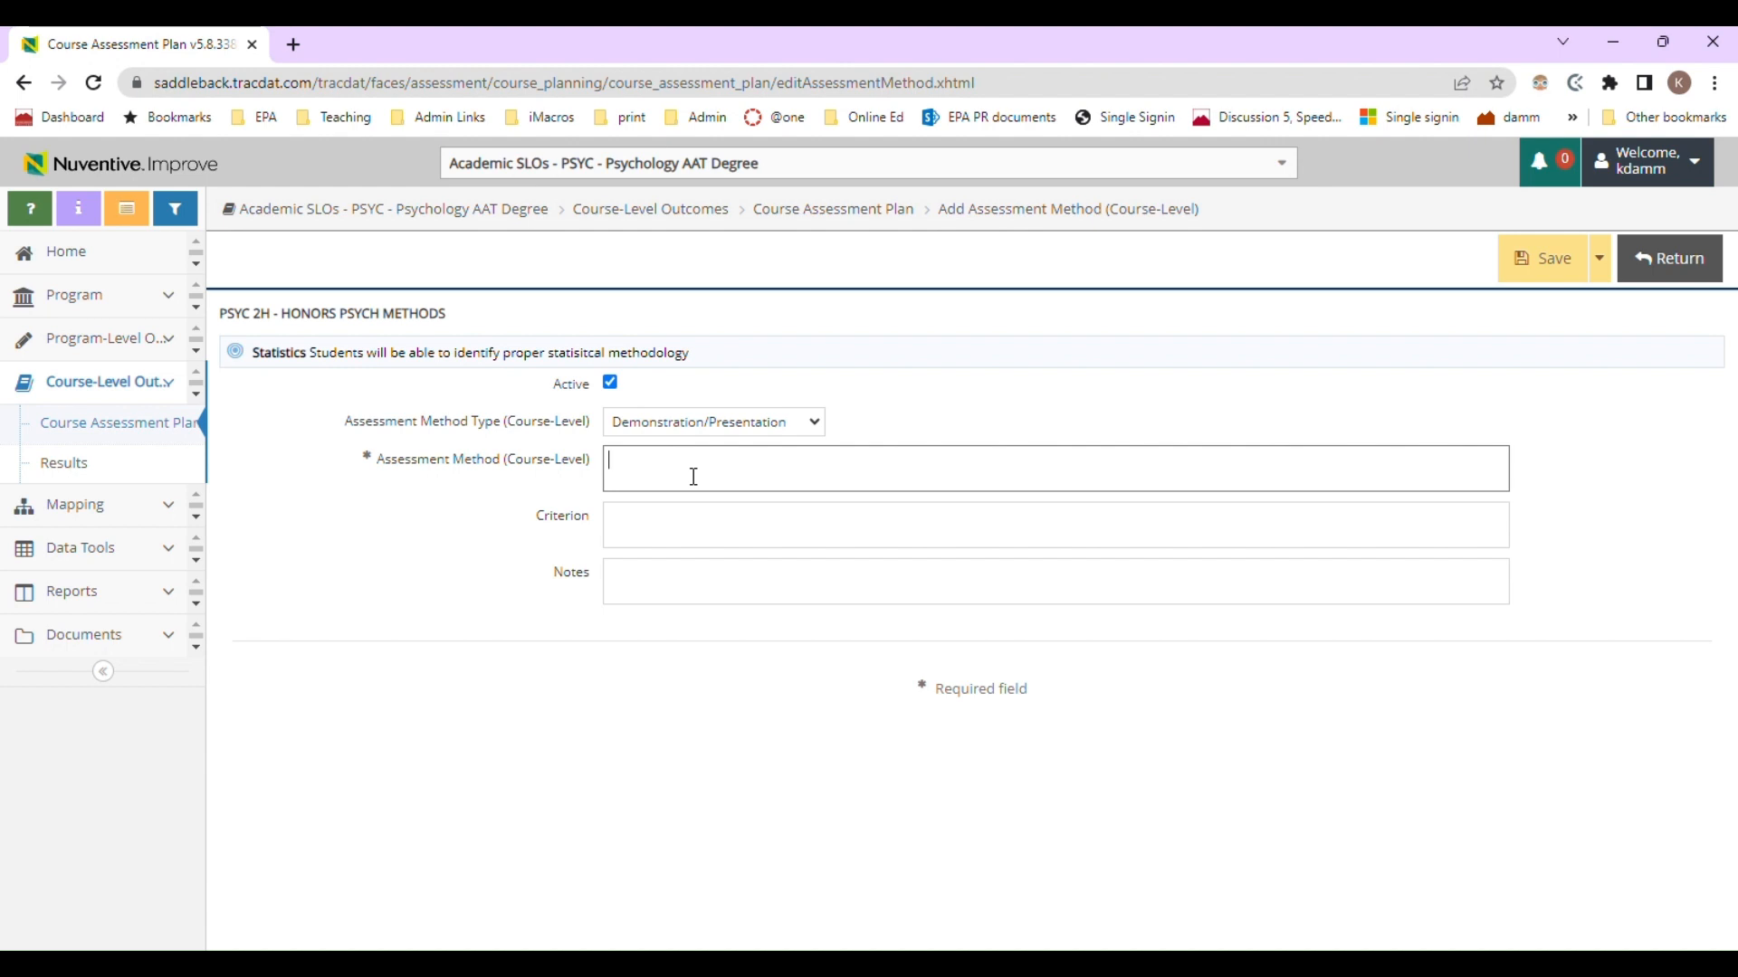
left_click(666, 546)
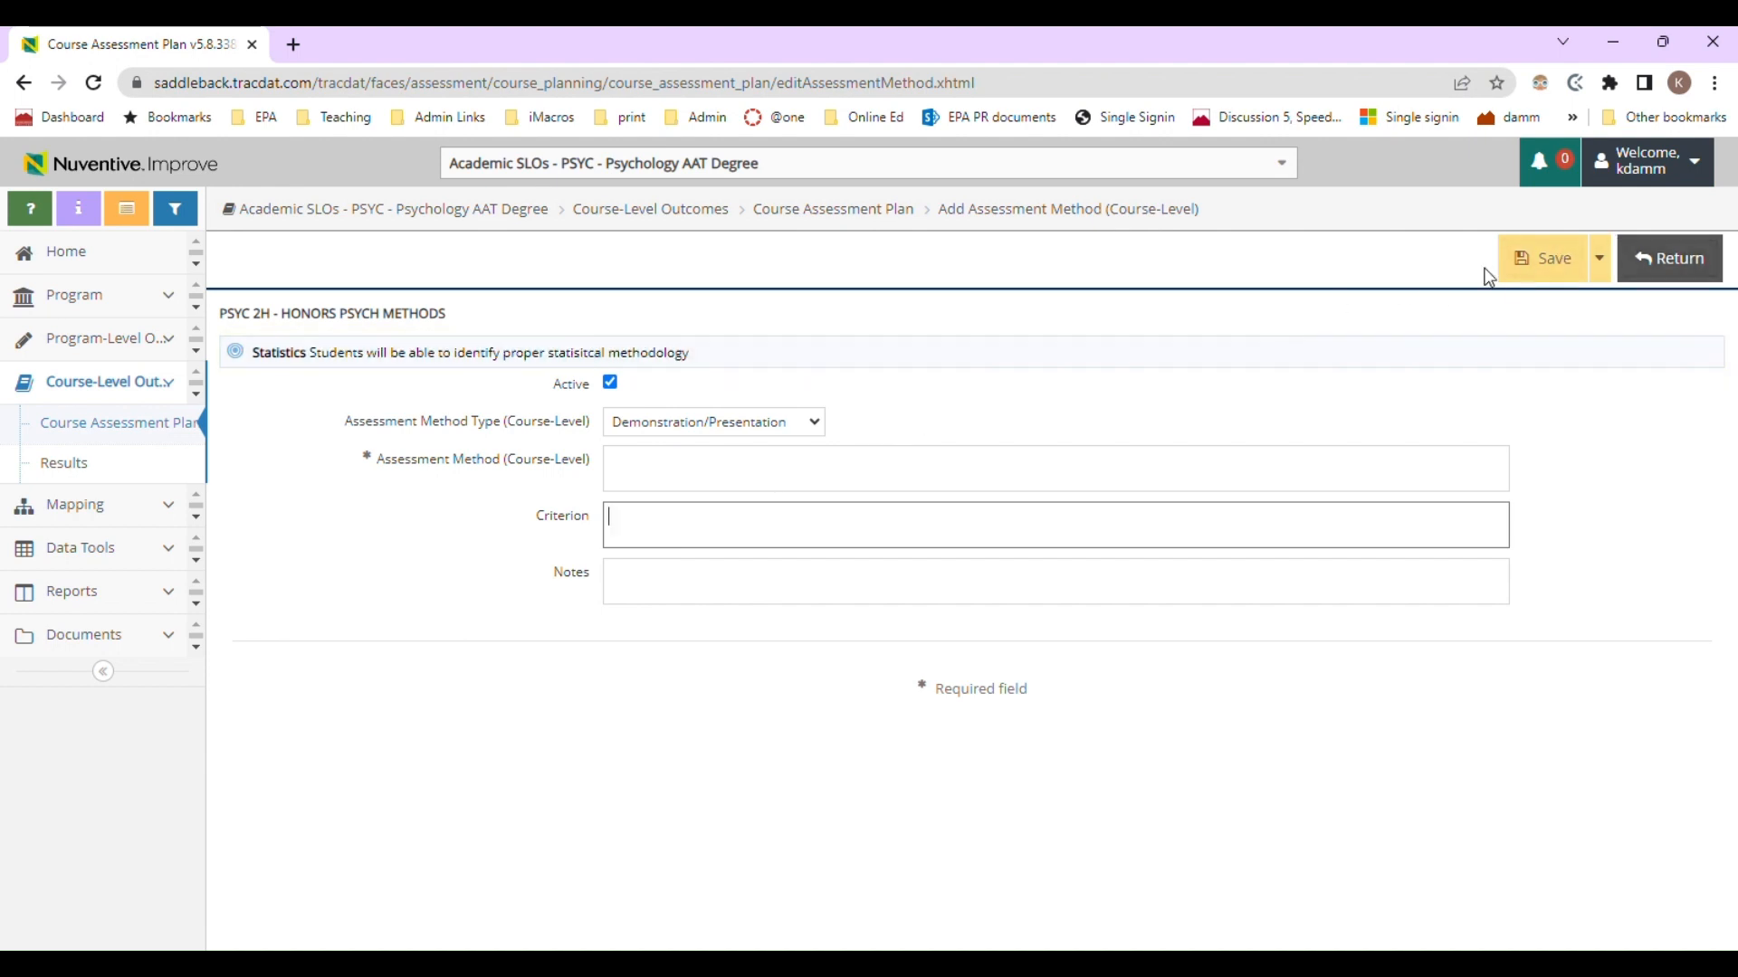
left_click(1256, 479)
type("lfslkdfj")
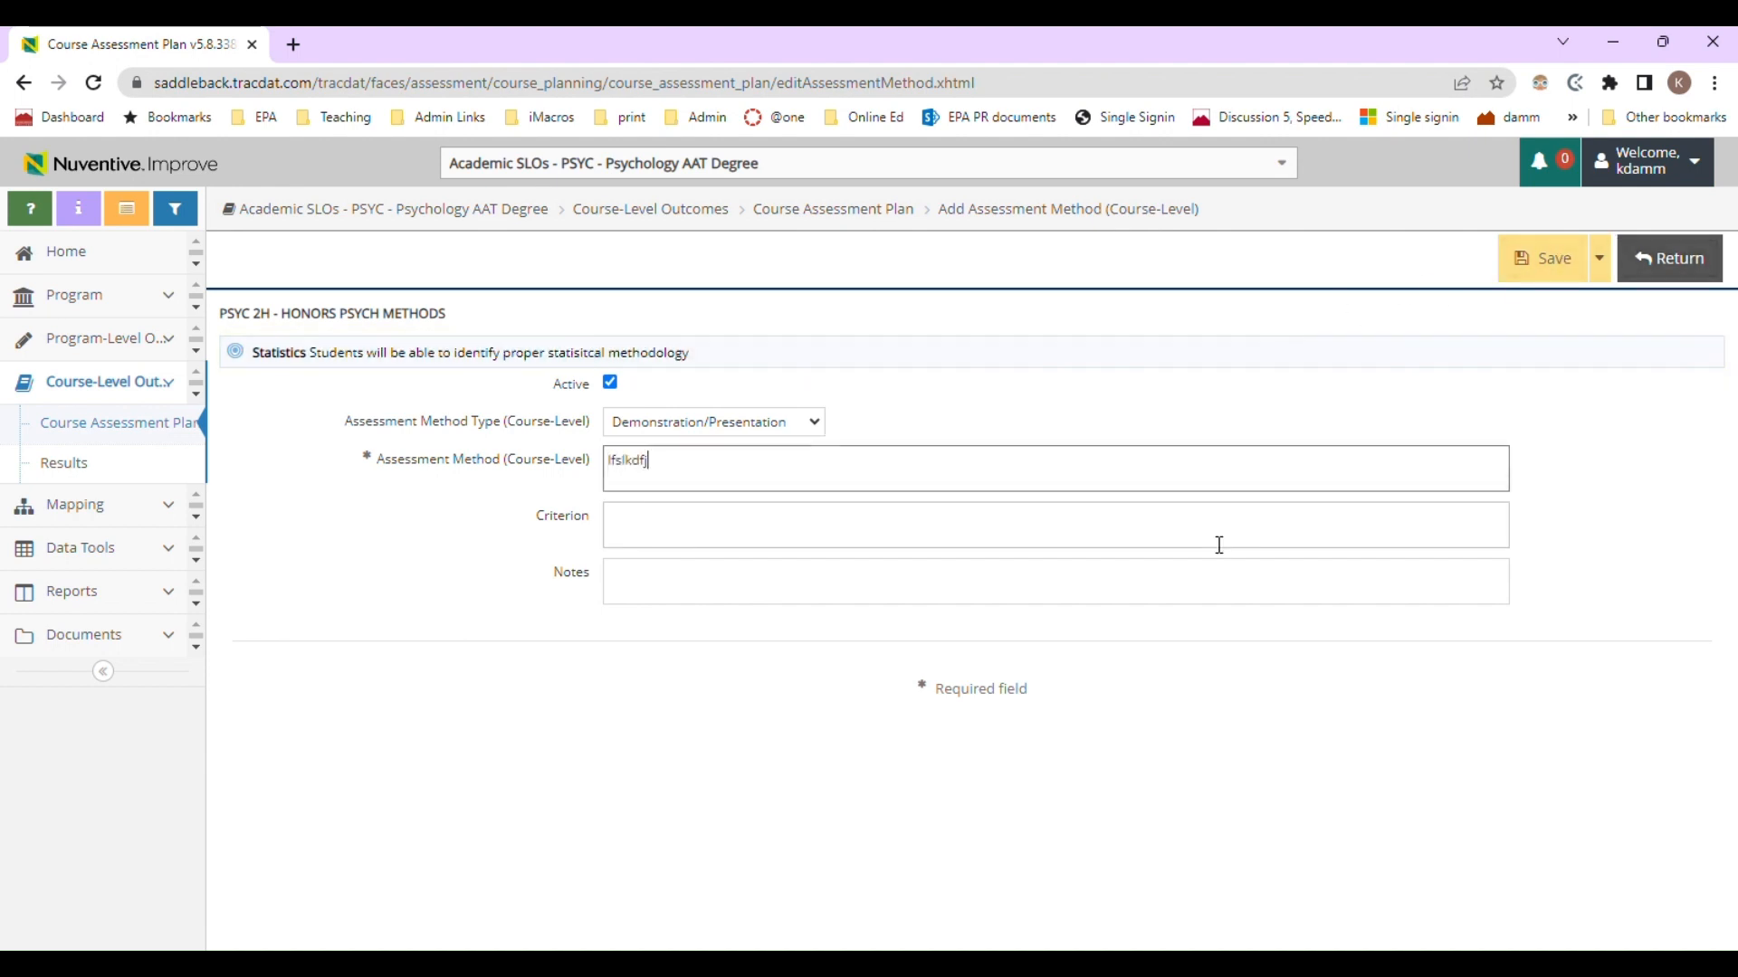
type("sdsdf")
left_click(1115, 533)
type("sdfsds")
left_click(1561, 255)
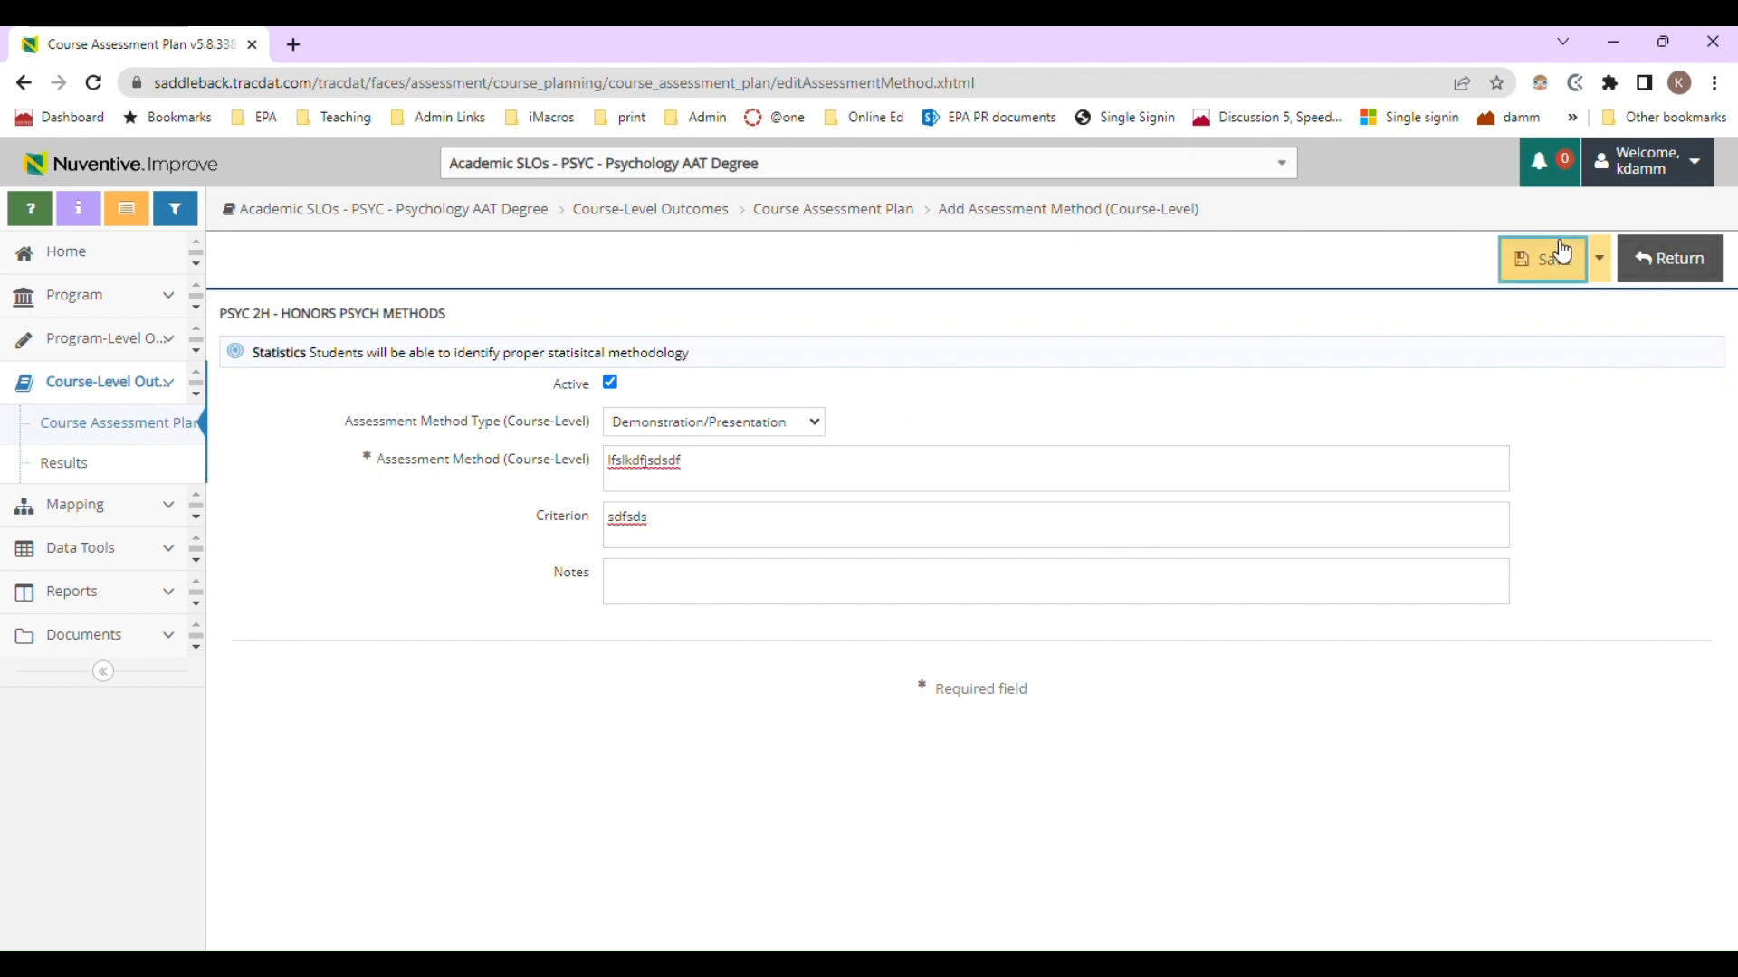
left_click(1678, 260)
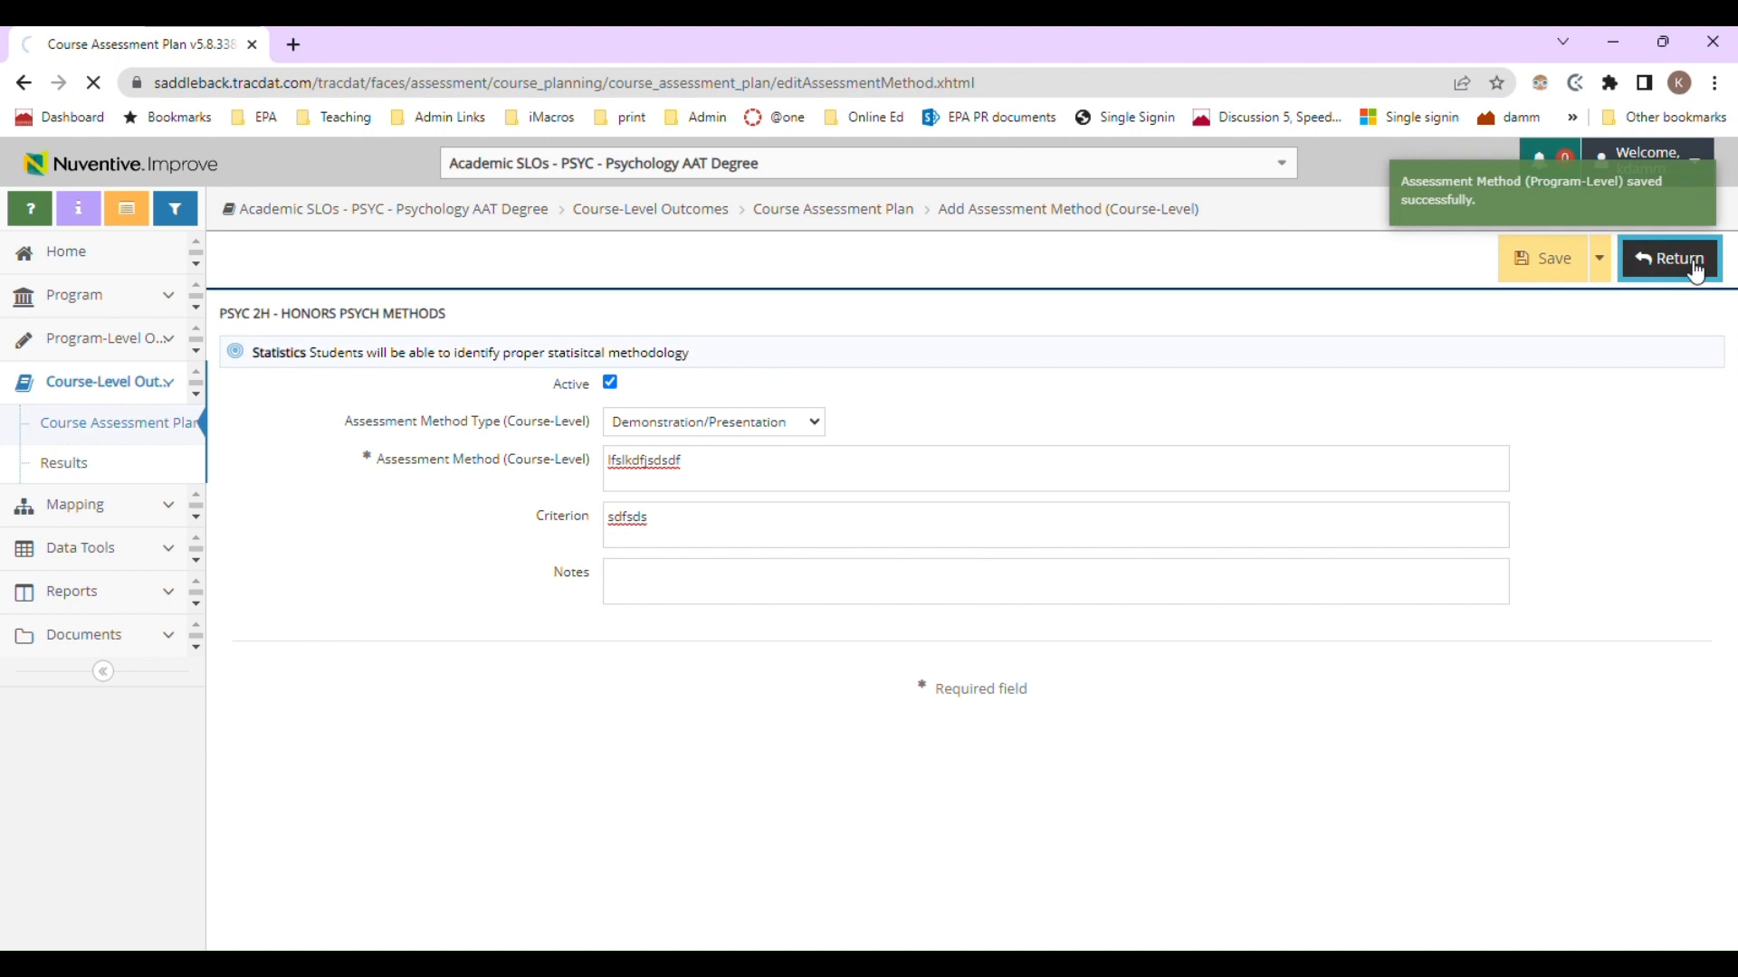
Relate the Statistics SLO to the Methods PSLO, save the mapping and return to the assessment plan.
left_click(318, 362)
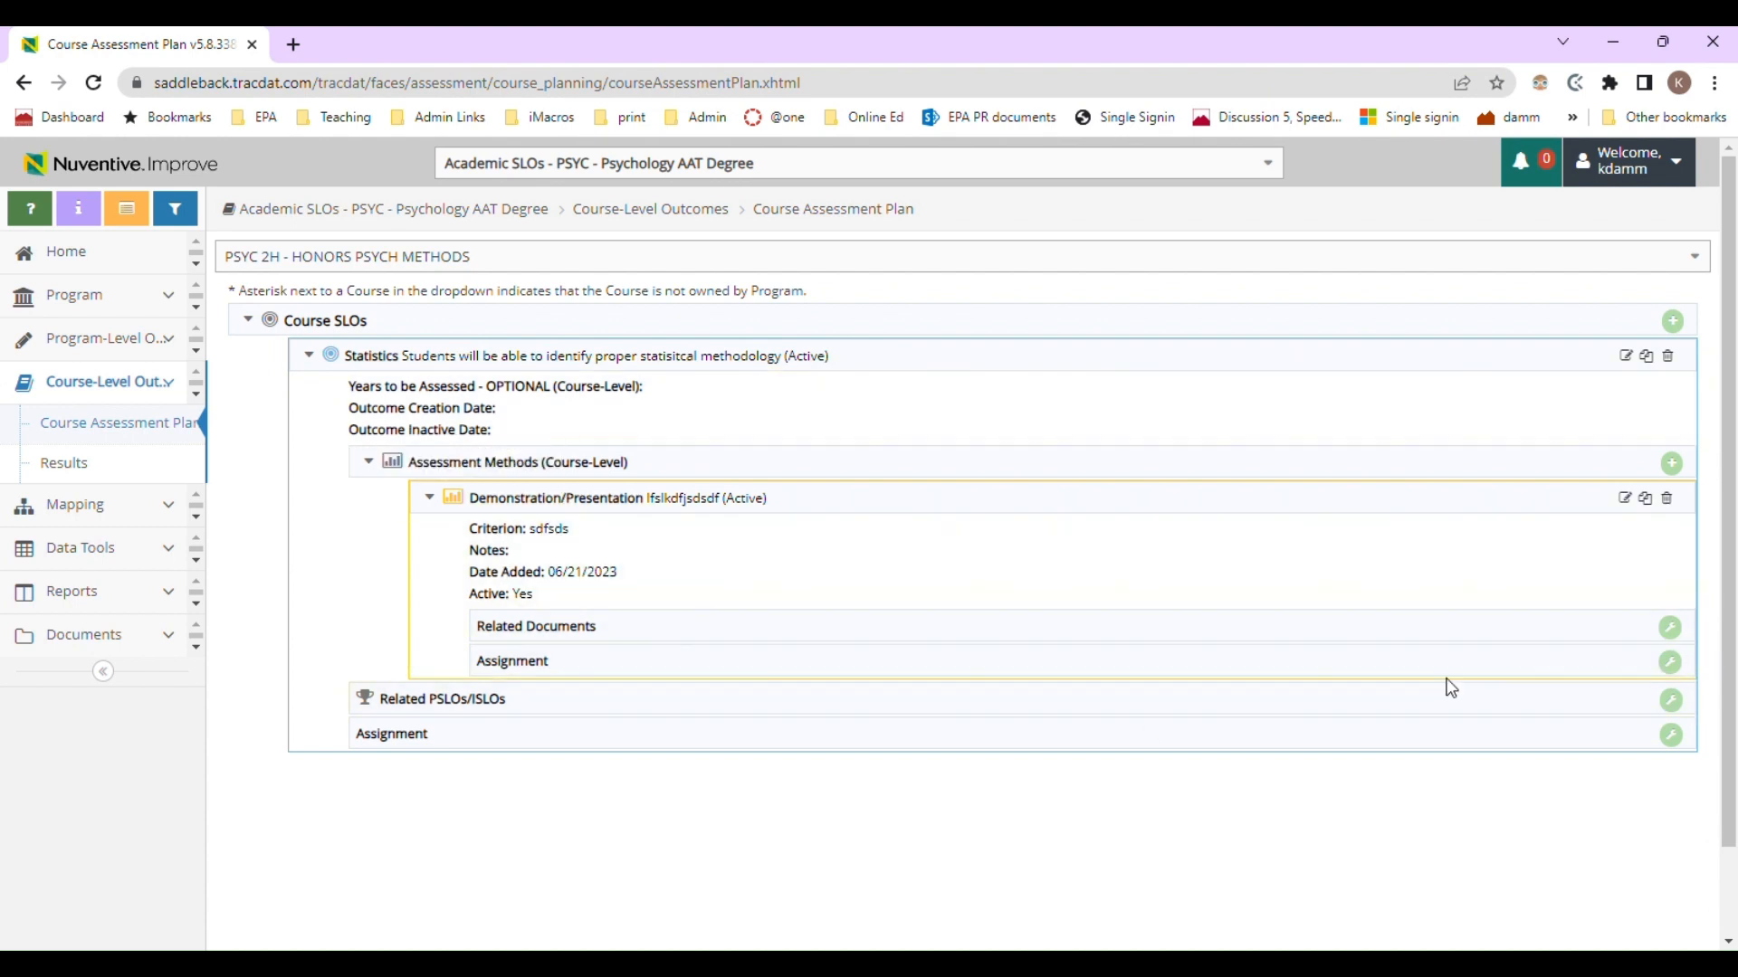
left_click(1672, 701)
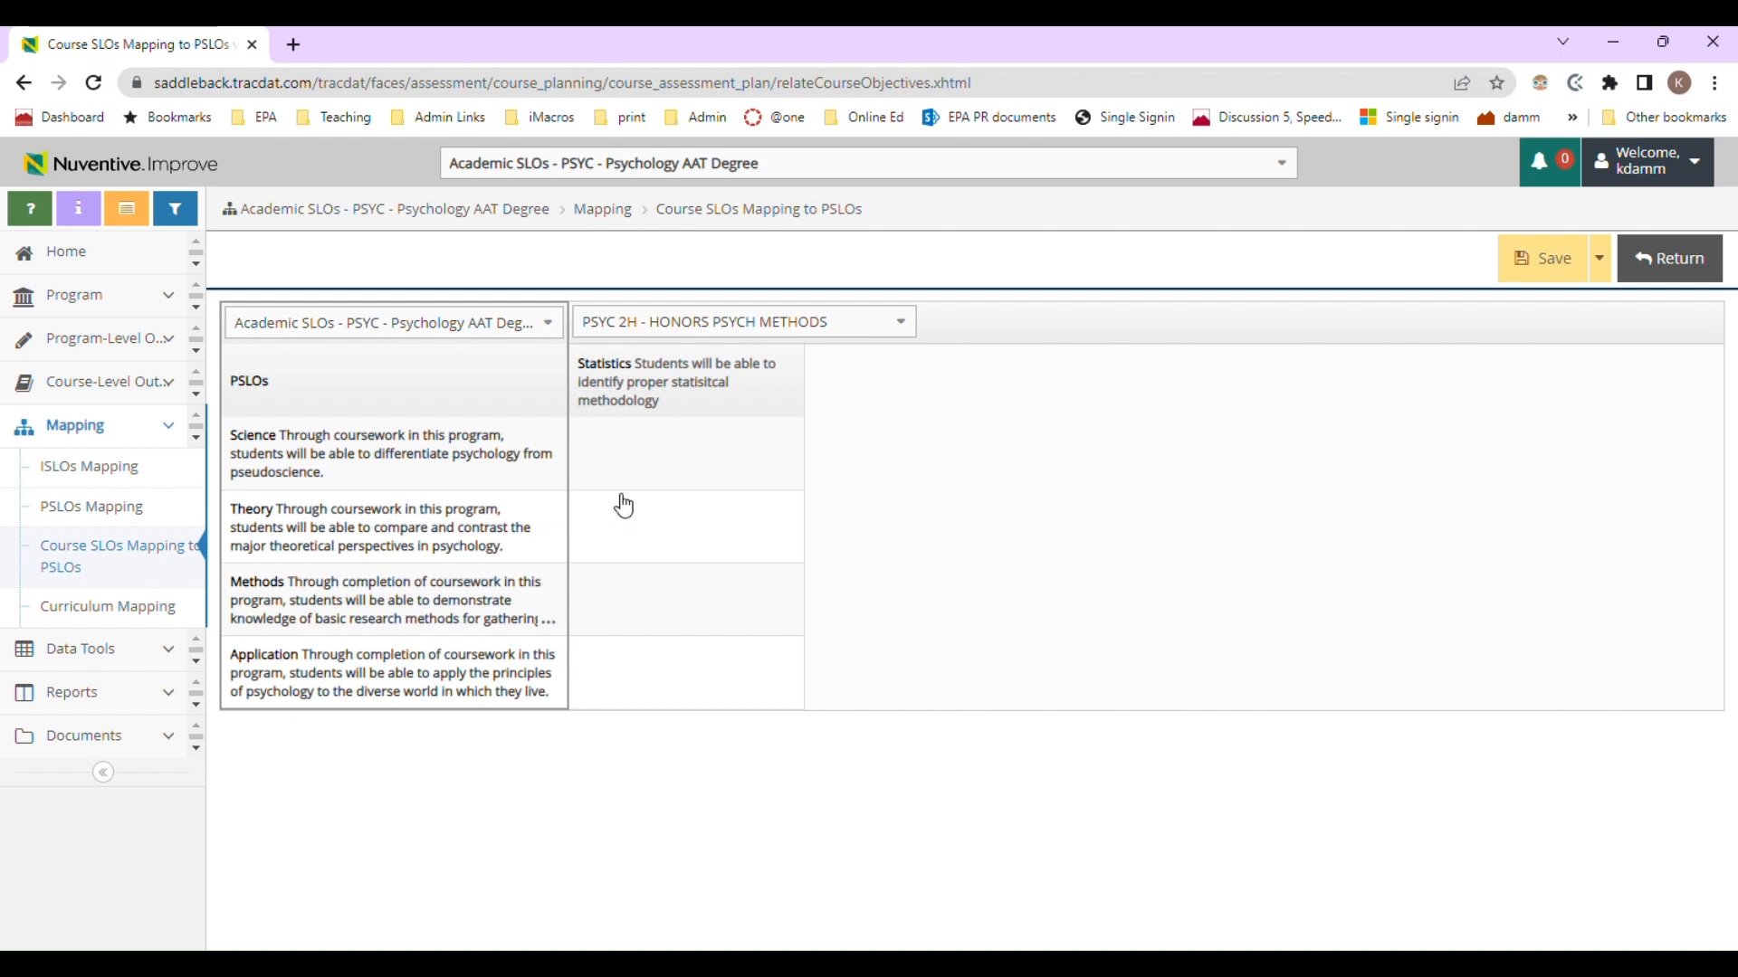
left_click(696, 610)
left_click(1509, 266)
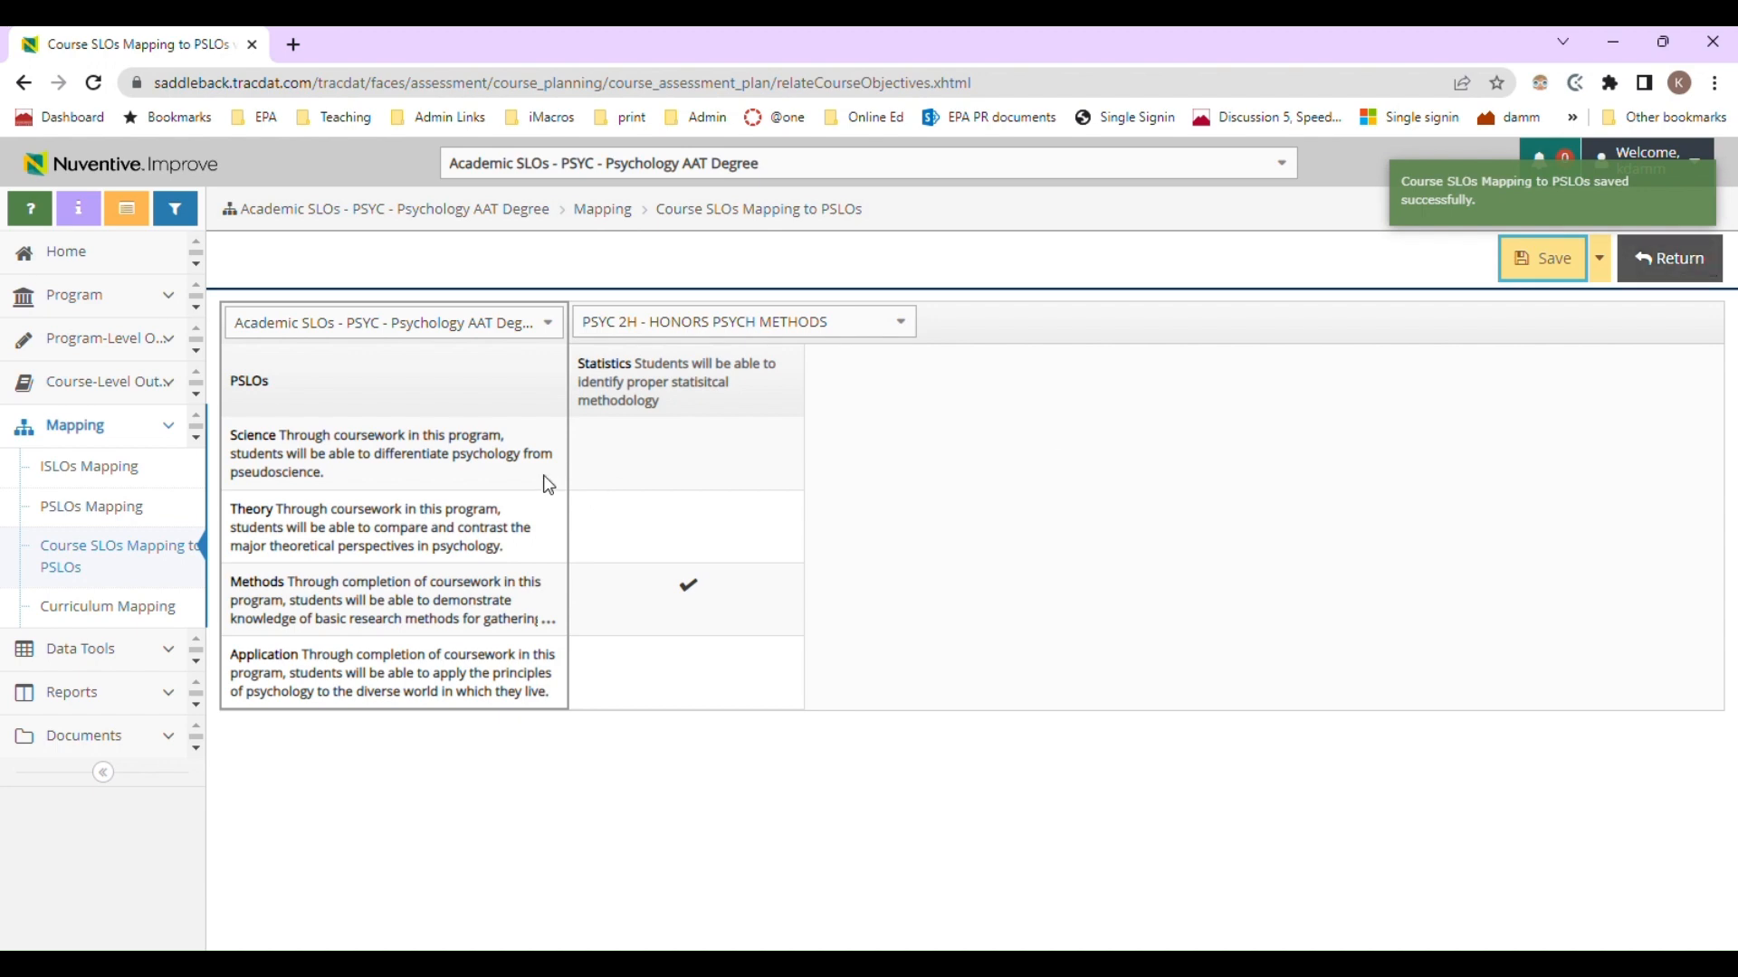
left_click(1680, 261)
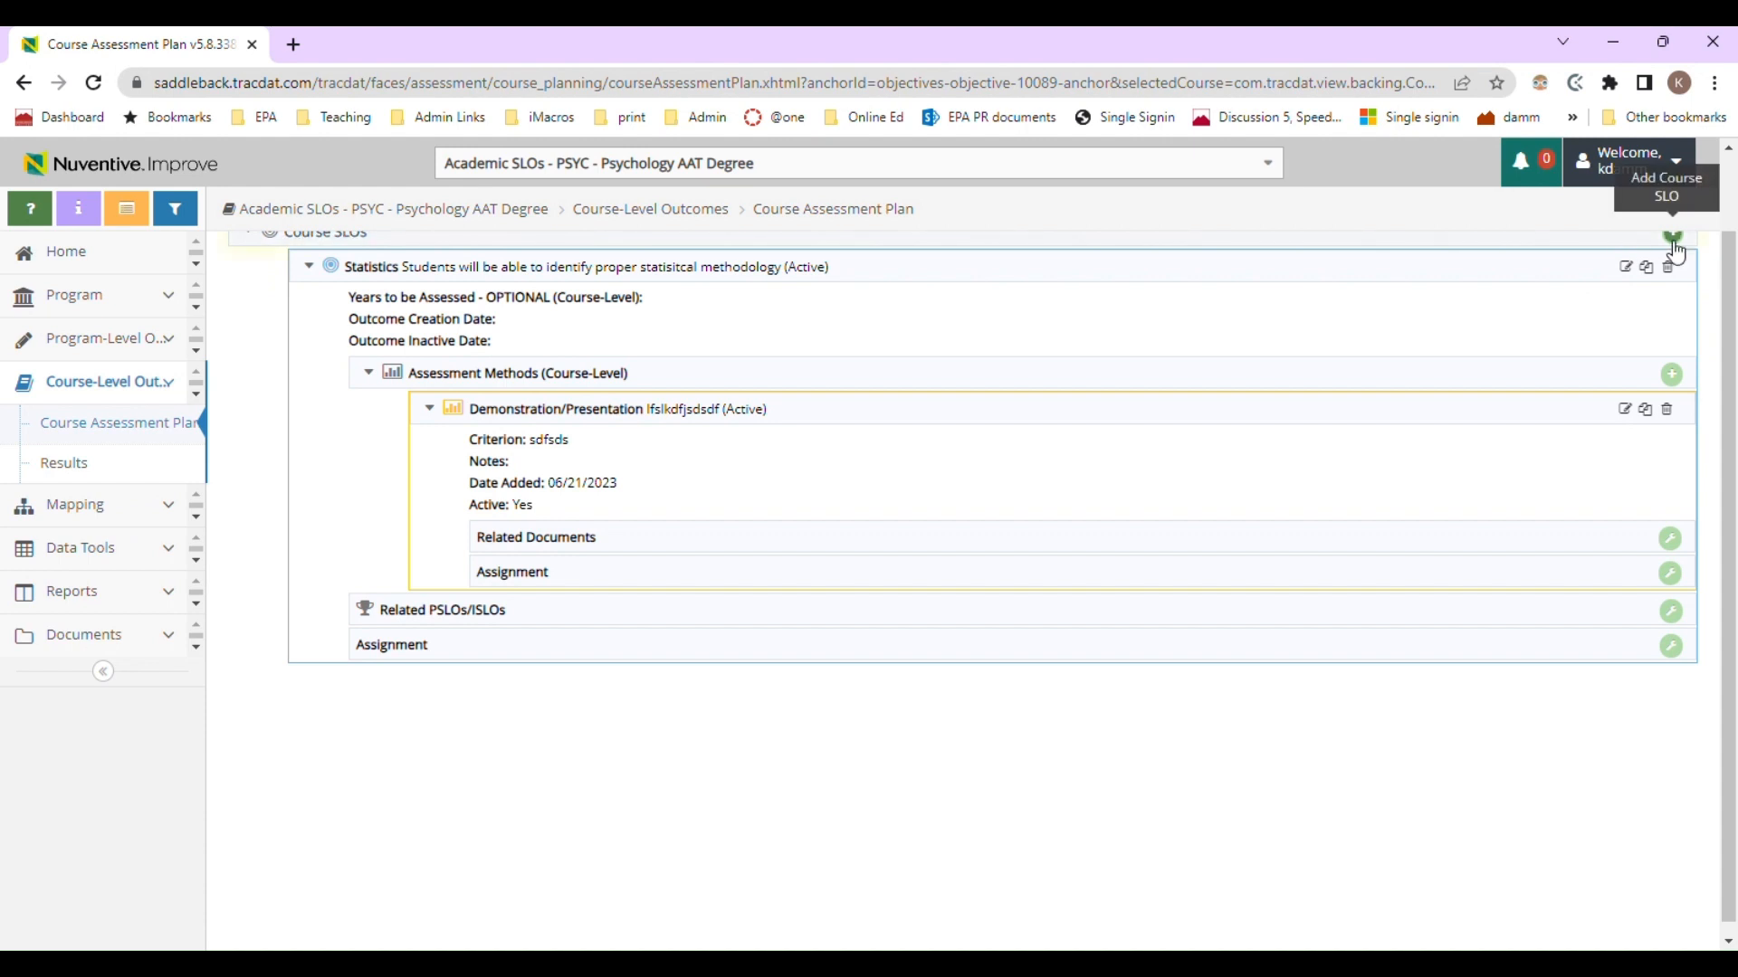
Open a blank result entry form for the Statistics SLO's Demonstration/Presentation assessment method.
left_click(81, 464)
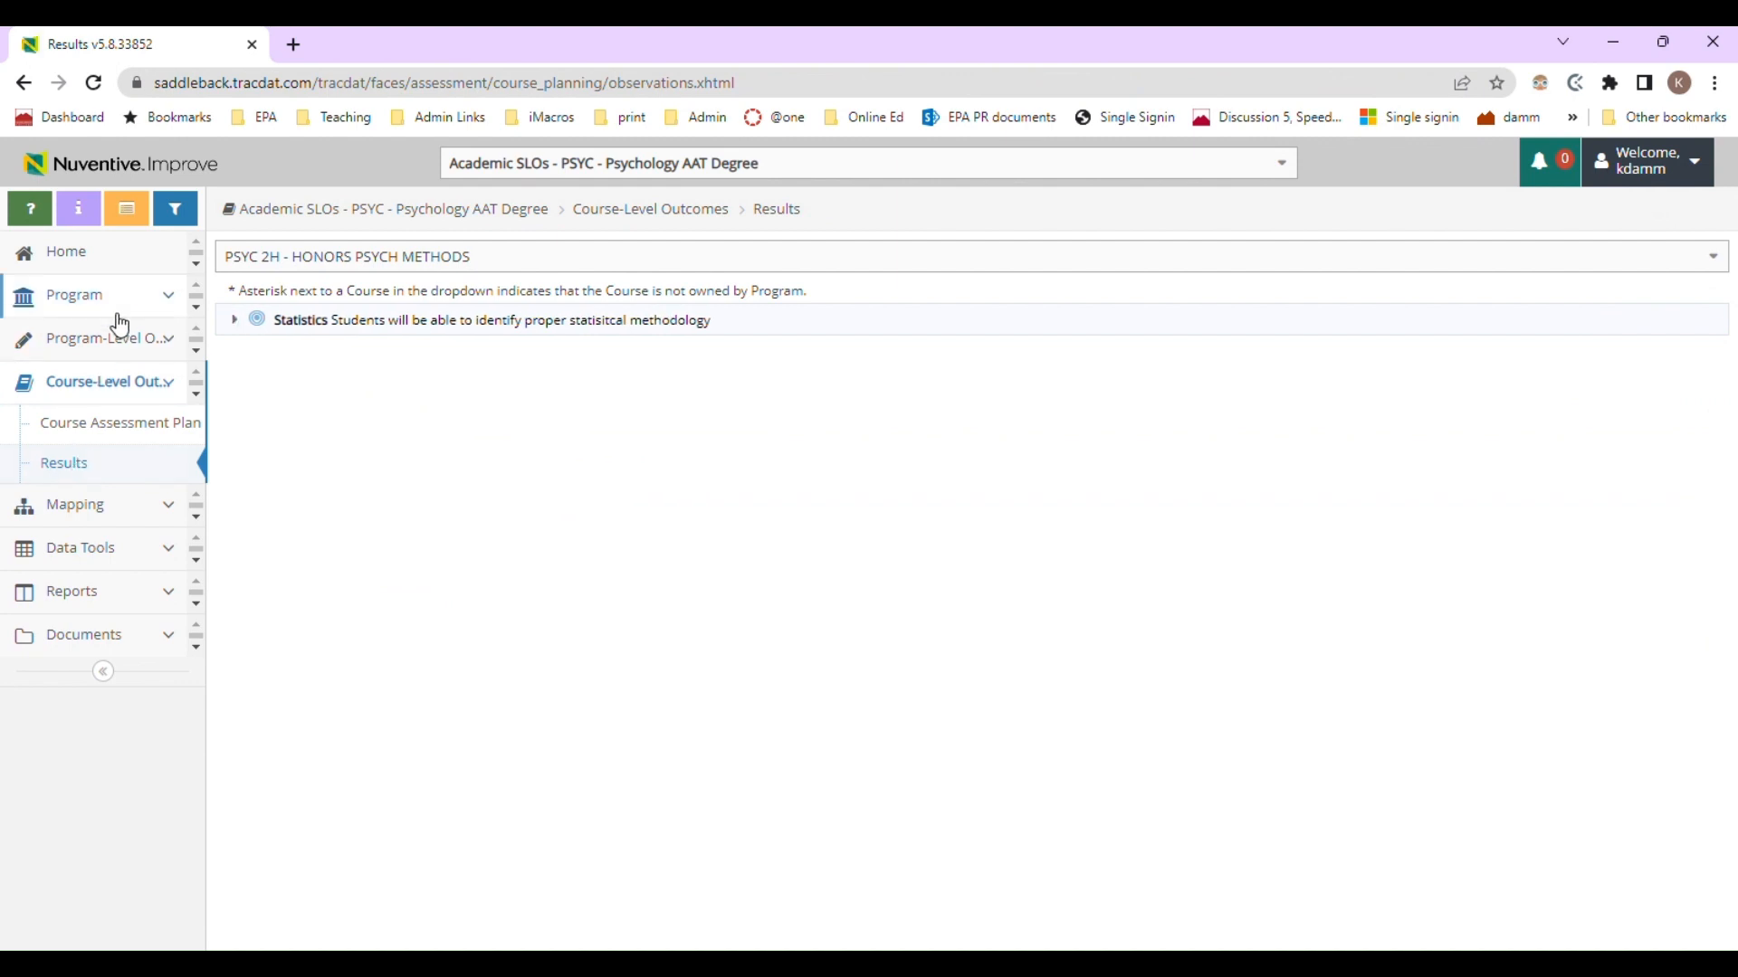
left_click(234, 321)
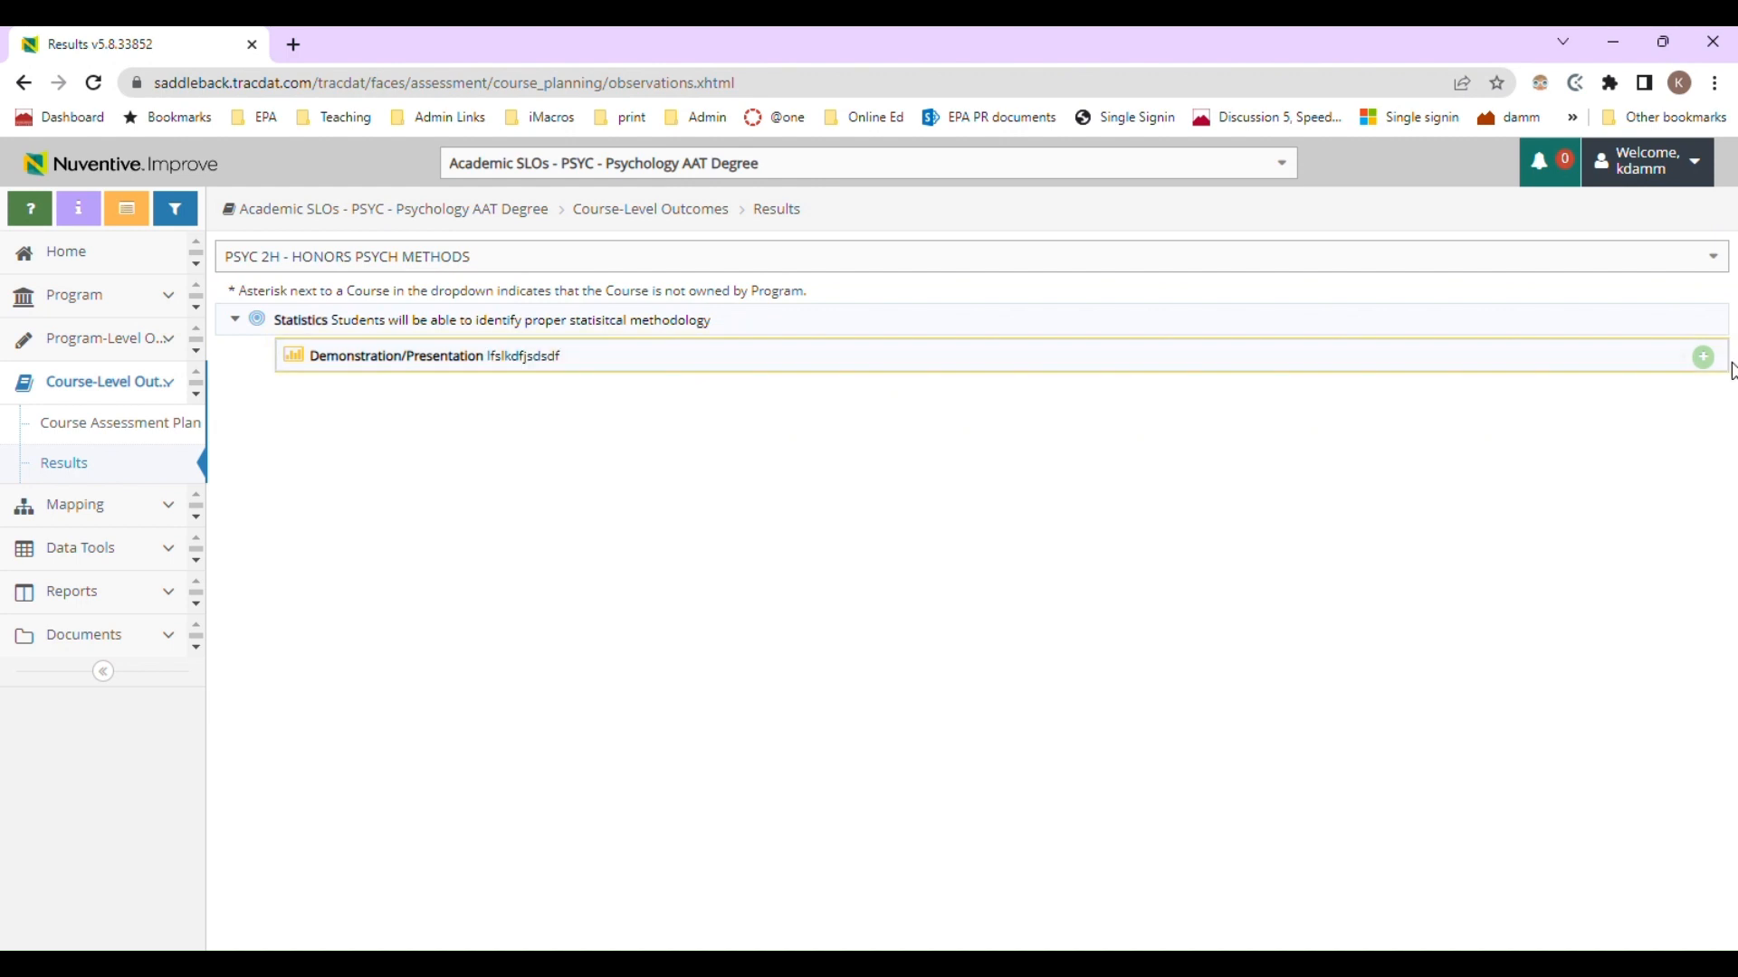
left_click(1705, 359)
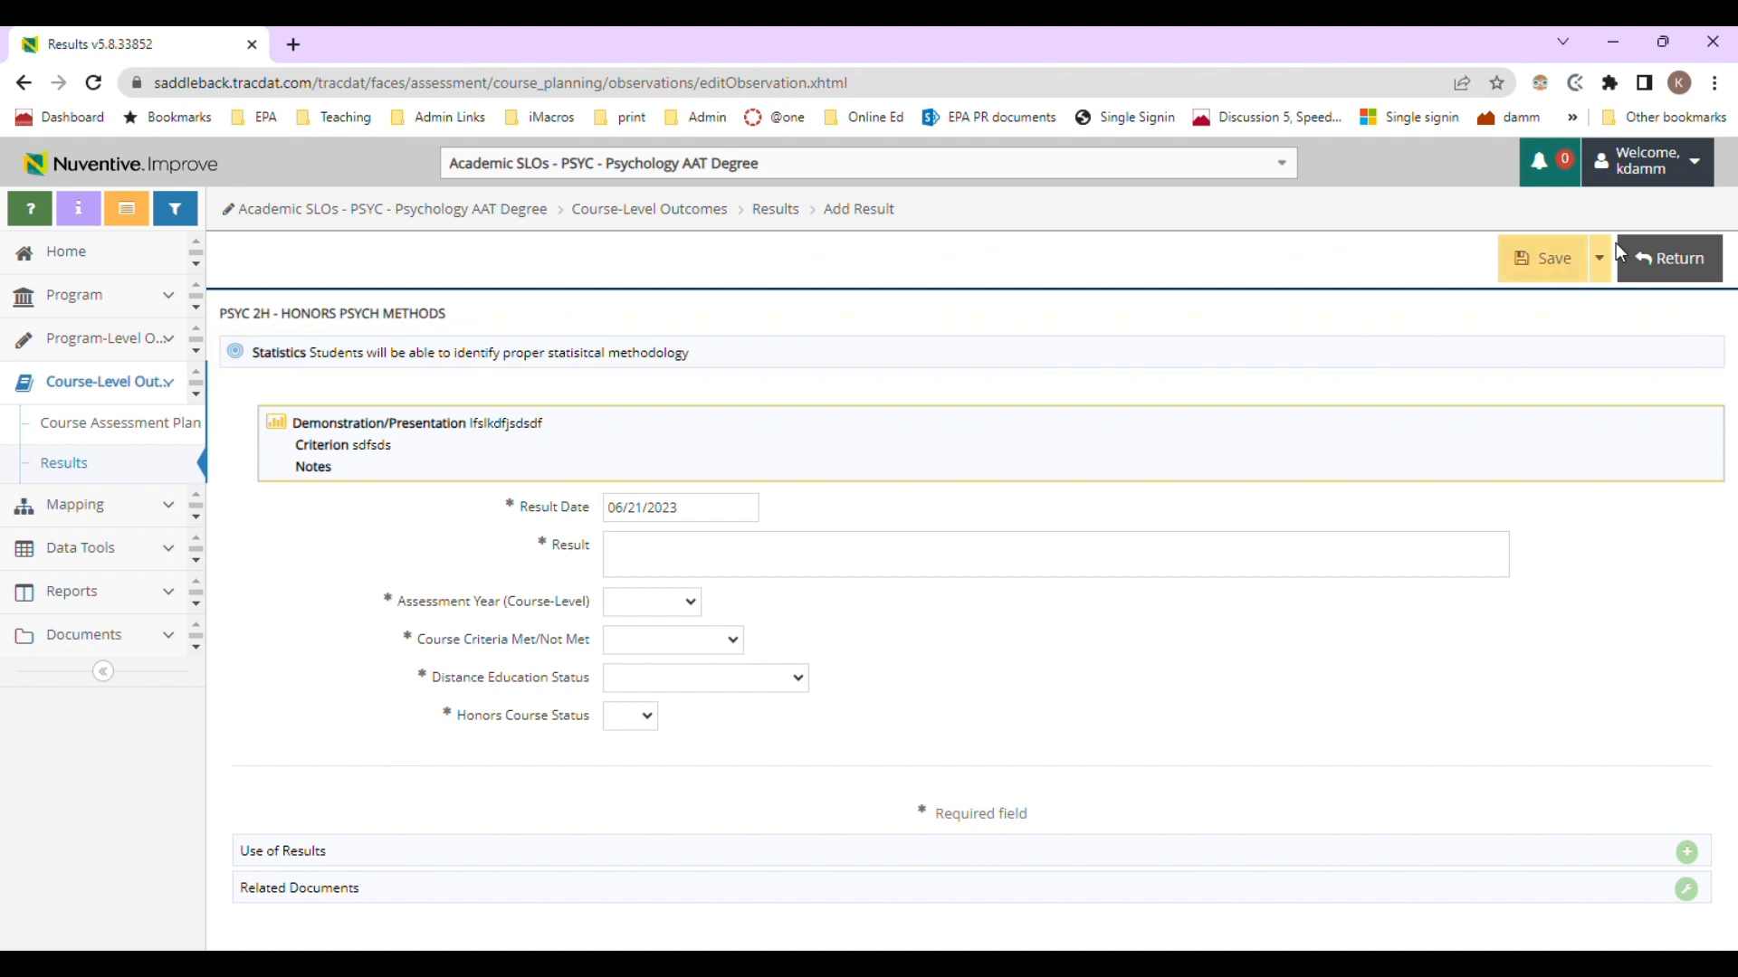
Show the course assessment plan for PSYC 2 - Research Meth in Psyc and examine the details of its APA and Ethics SLOs.
left_click(148, 432)
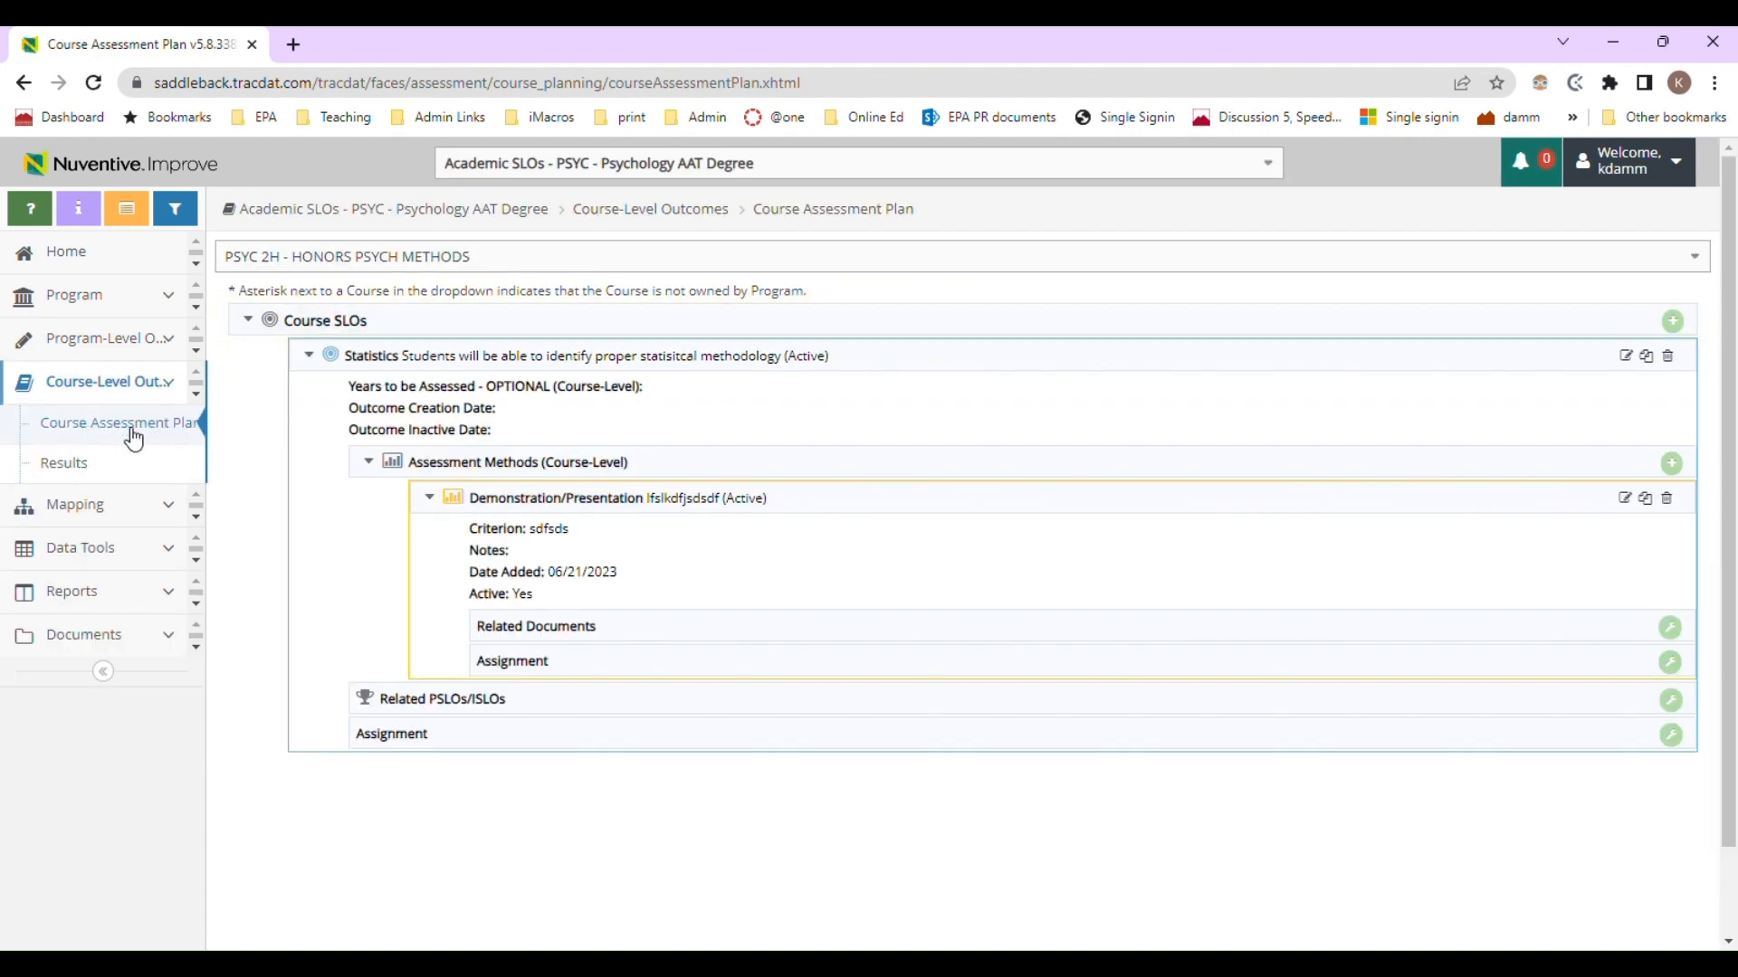
left_click(332, 263)
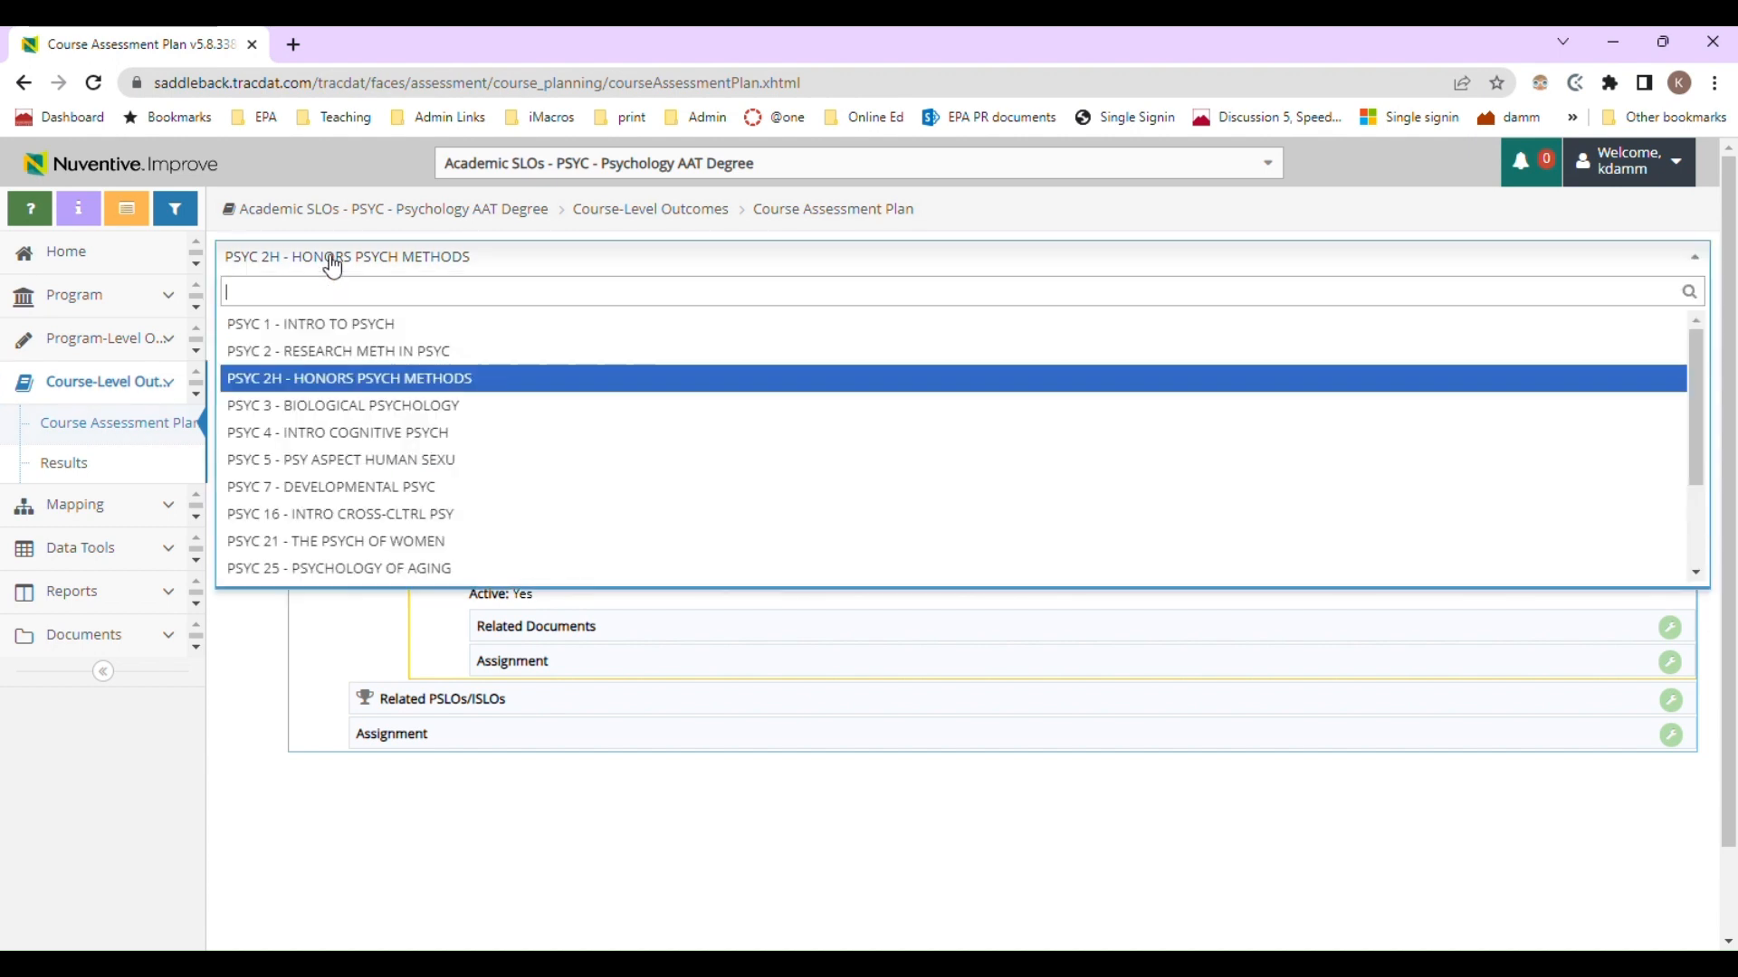
left_click(322, 351)
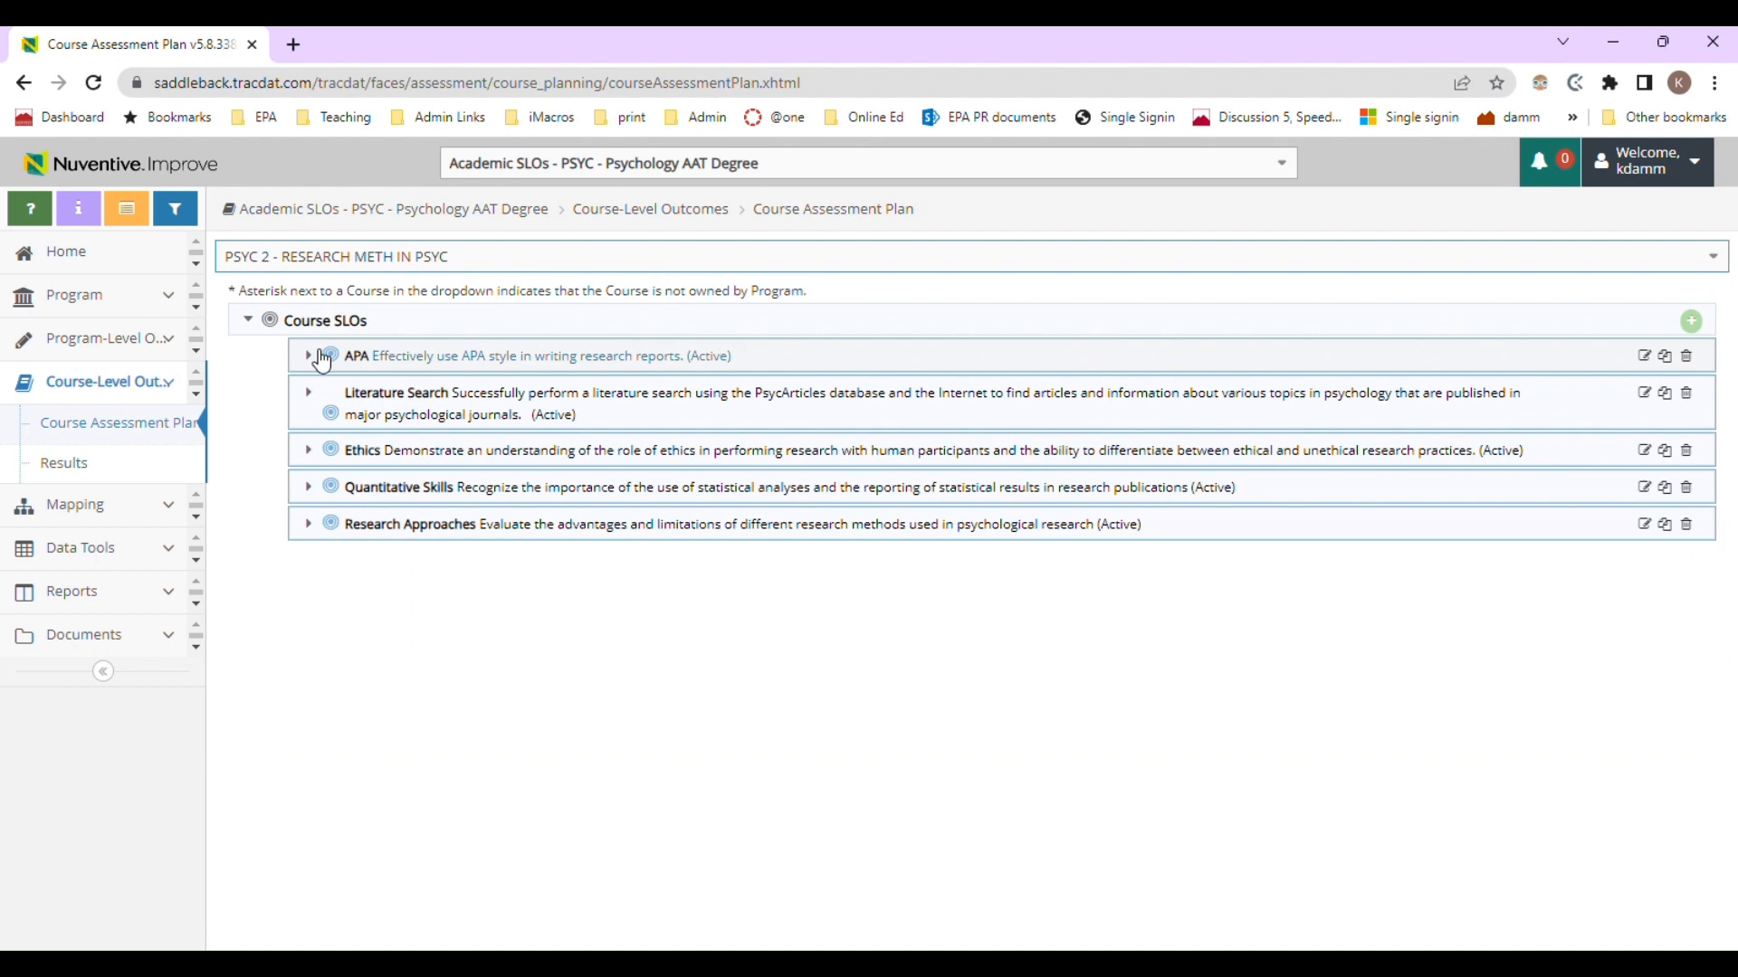
left_click(309, 357)
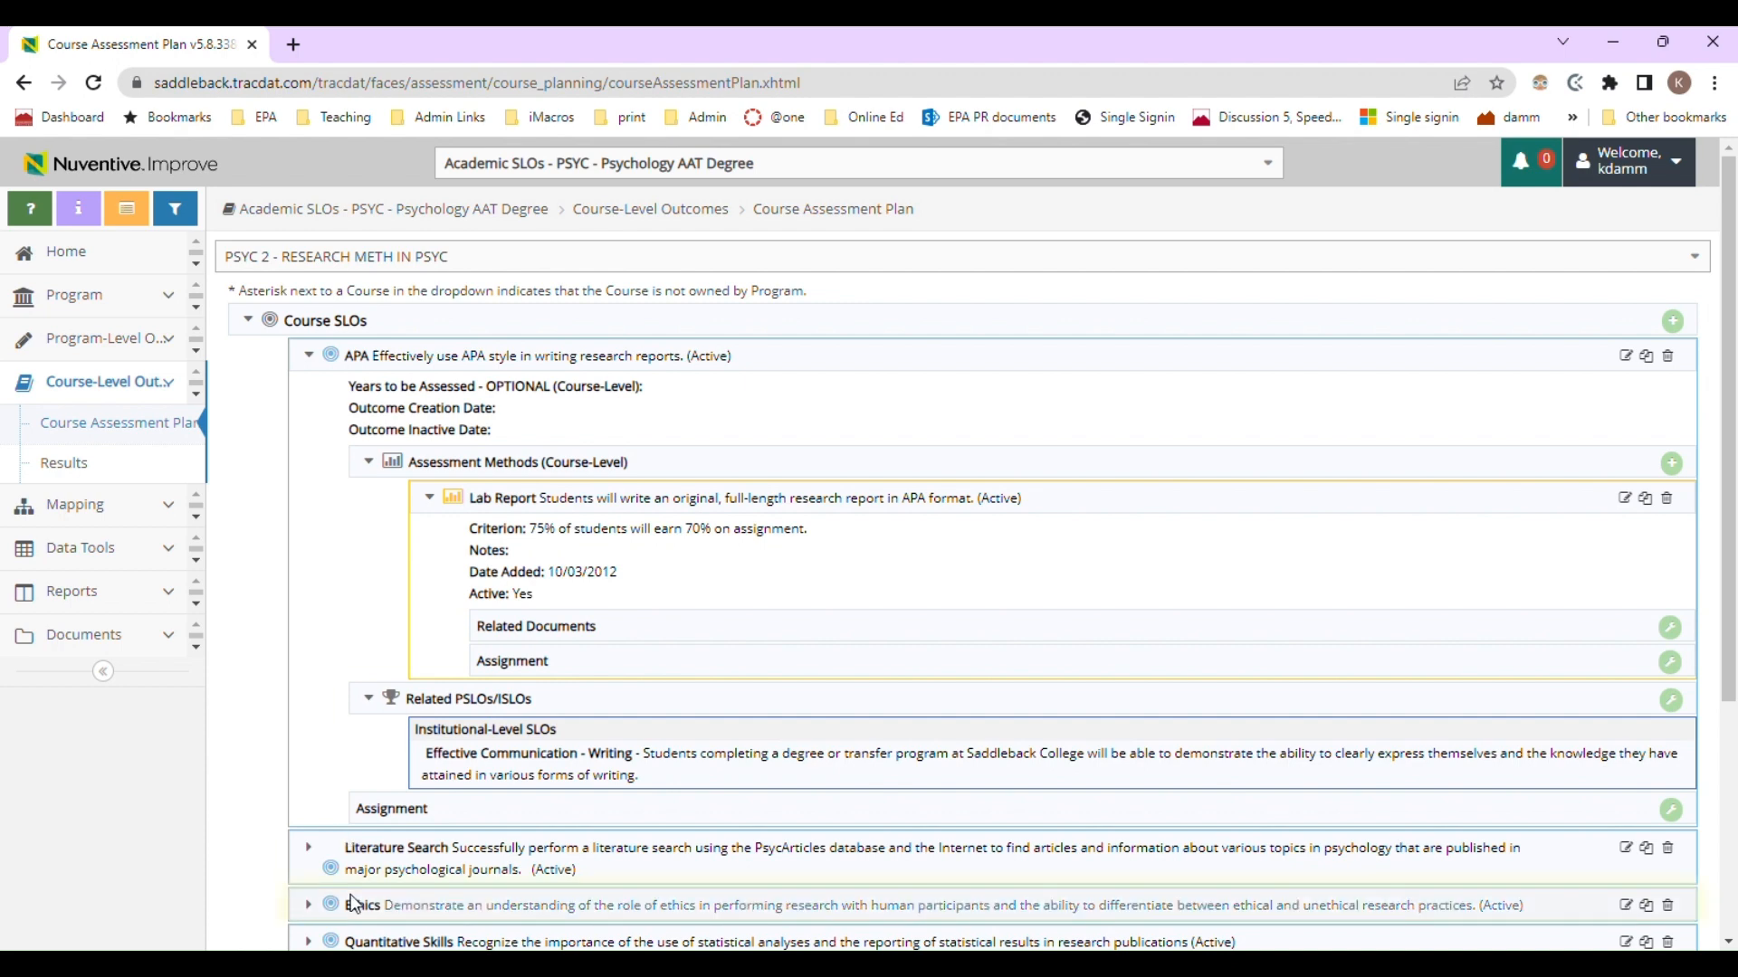
scroll(303, 634, "down", 4)
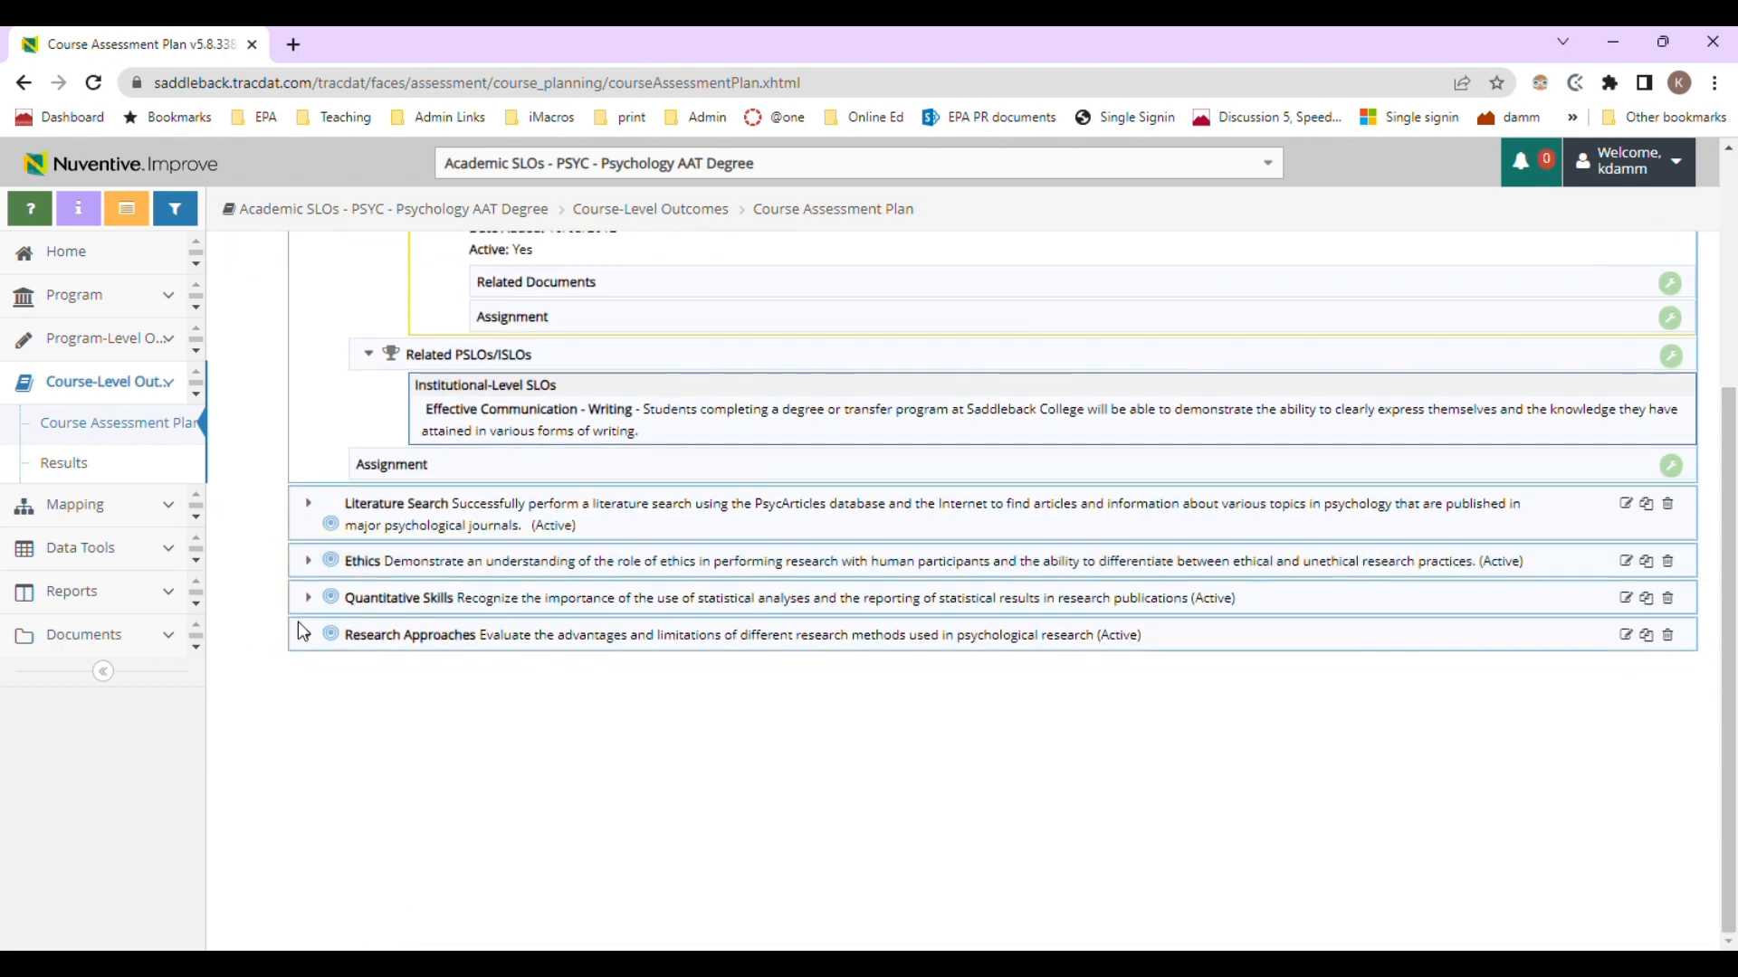
left_click(308, 561)
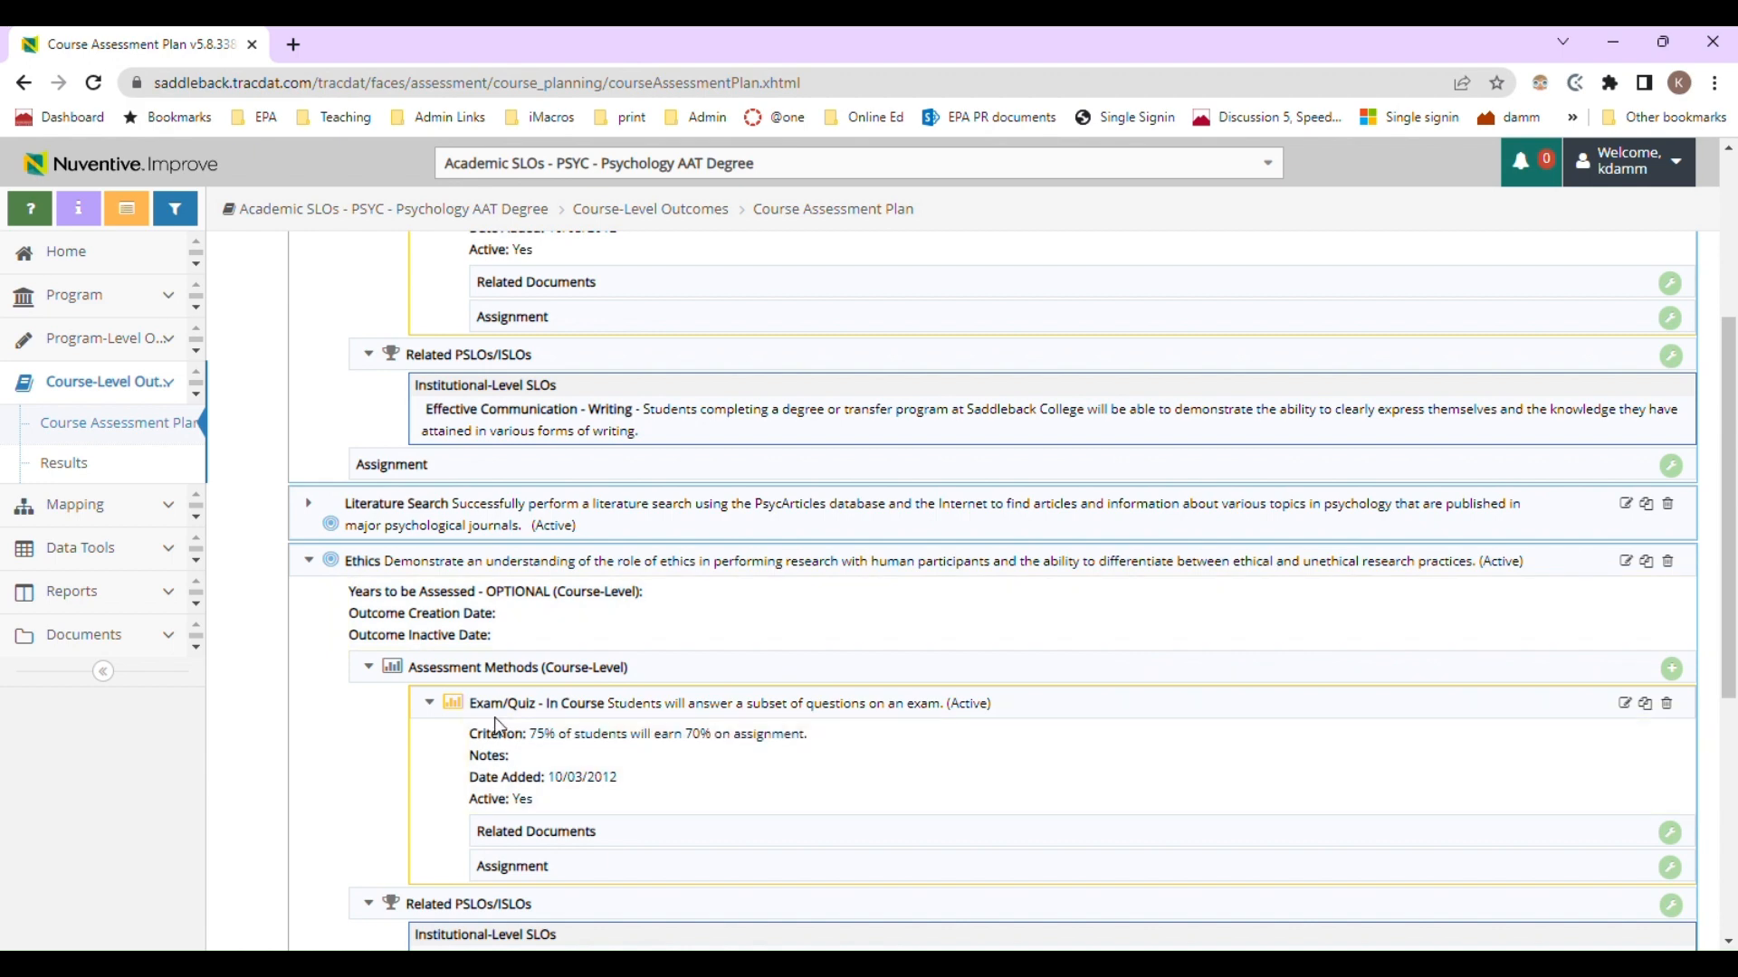